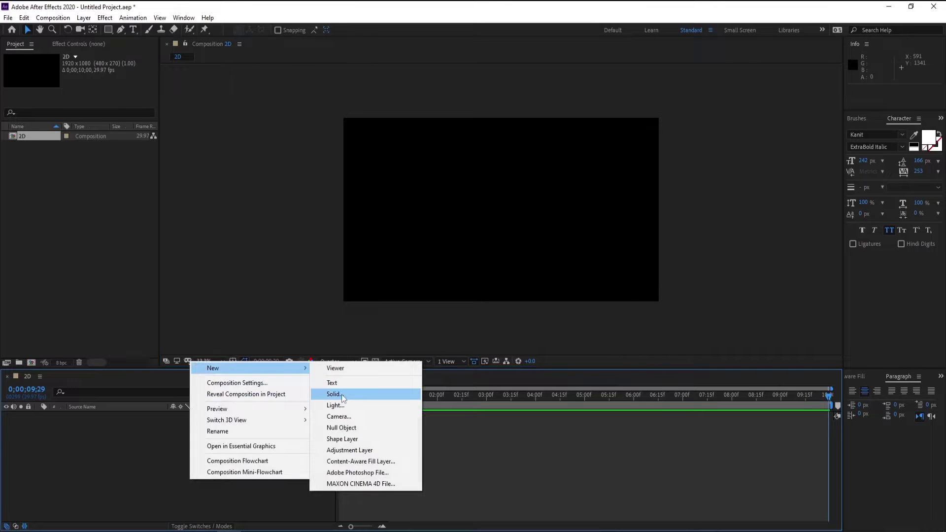
# Step: Add a new solid layer and apply Gradient Ramp to it from Effects & Presets
pyautogui.click(341, 394)
pyautogui.click(852, 273)
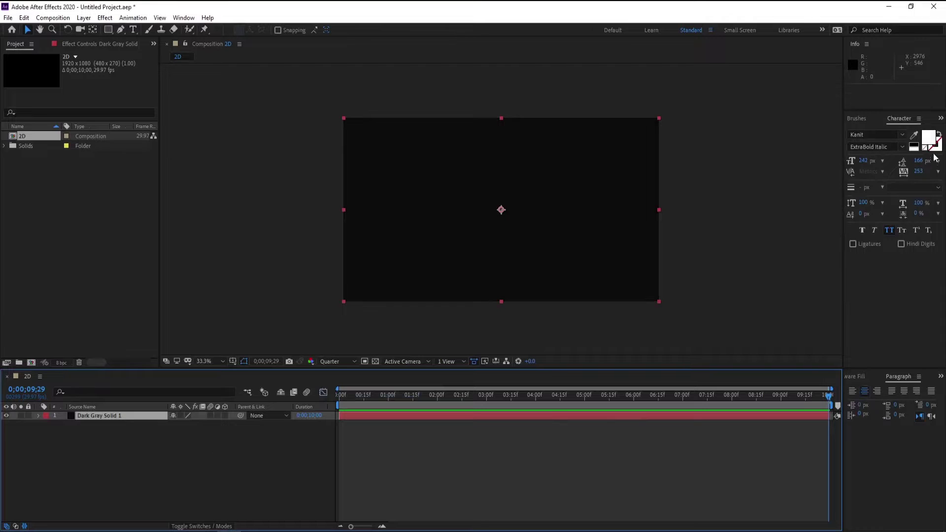
pyautogui.click(940, 118)
pyautogui.click(918, 129)
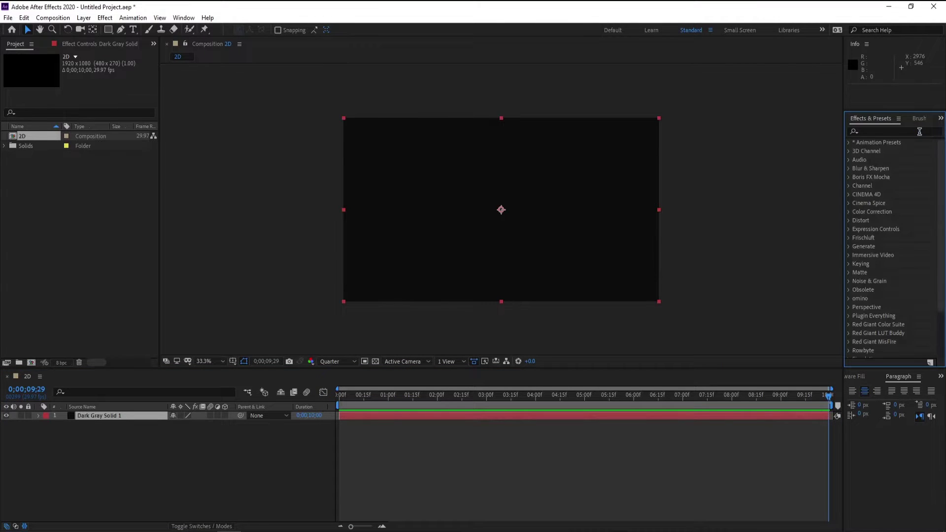
pyautogui.click(920, 132)
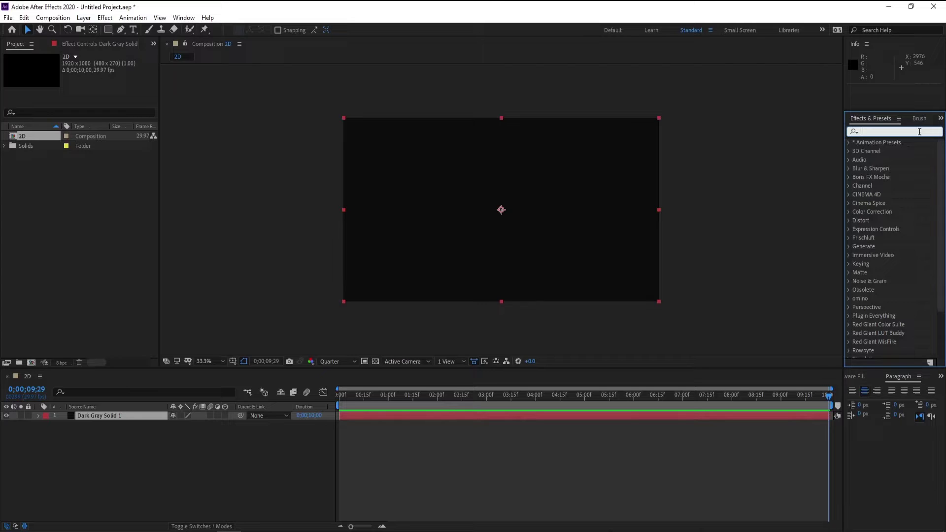
pyautogui.write('r')
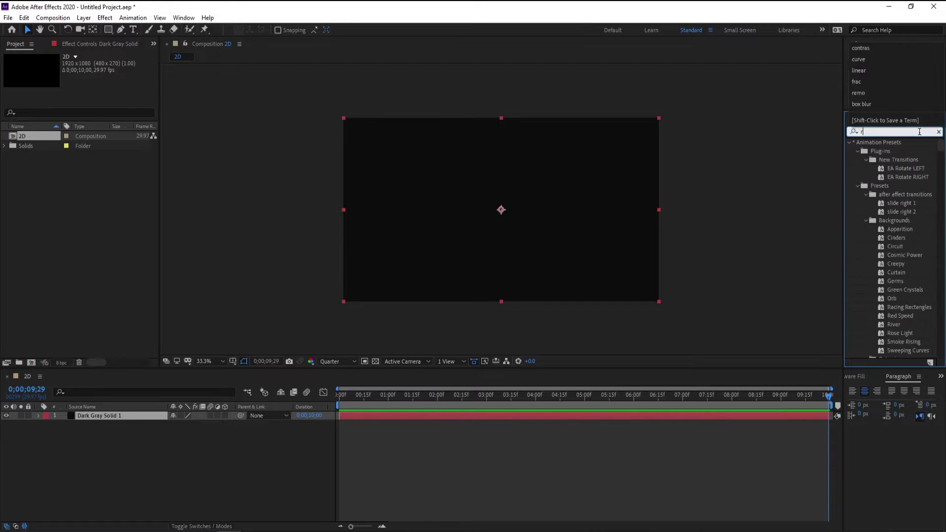
pyautogui.write('amp')
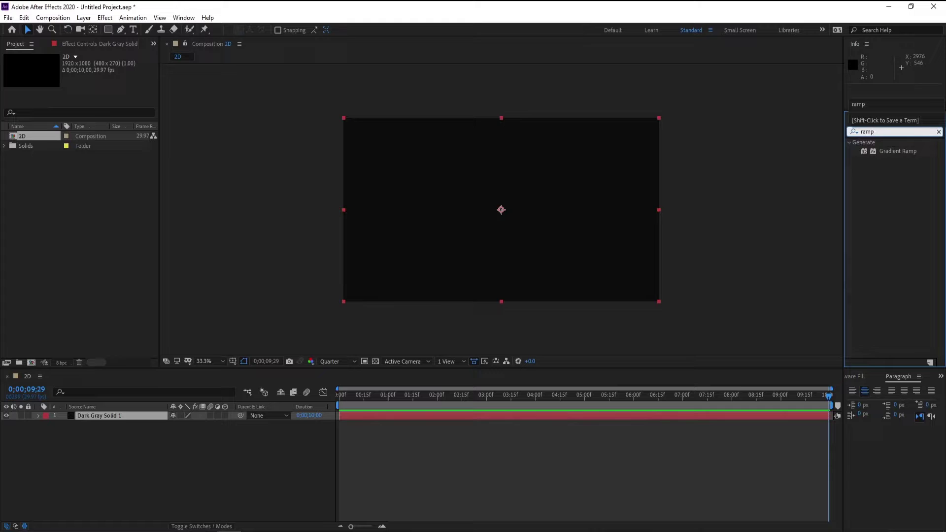
pyautogui.moveTo(899, 150); pyautogui.dragTo(417, 216)
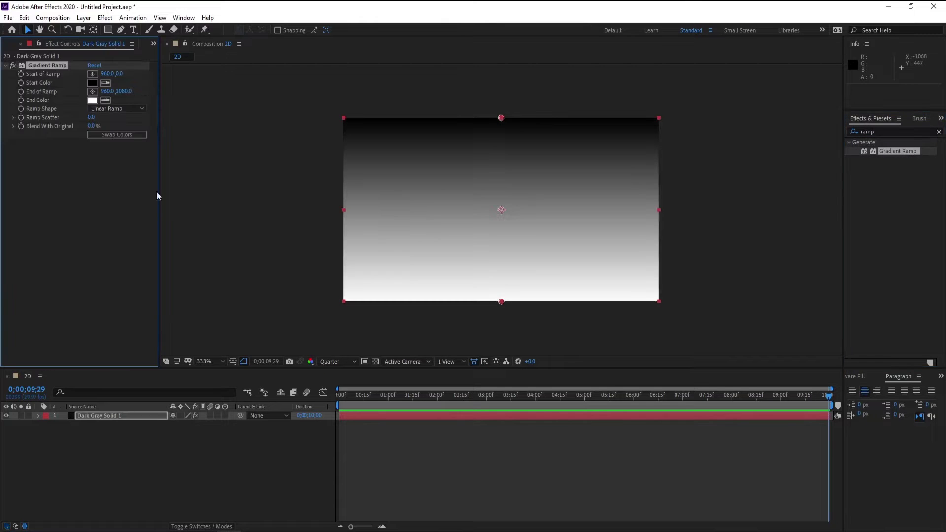
# Step: Set the ramp's end colour to dark gray and its start colour to nearly black
pyautogui.click(94, 100)
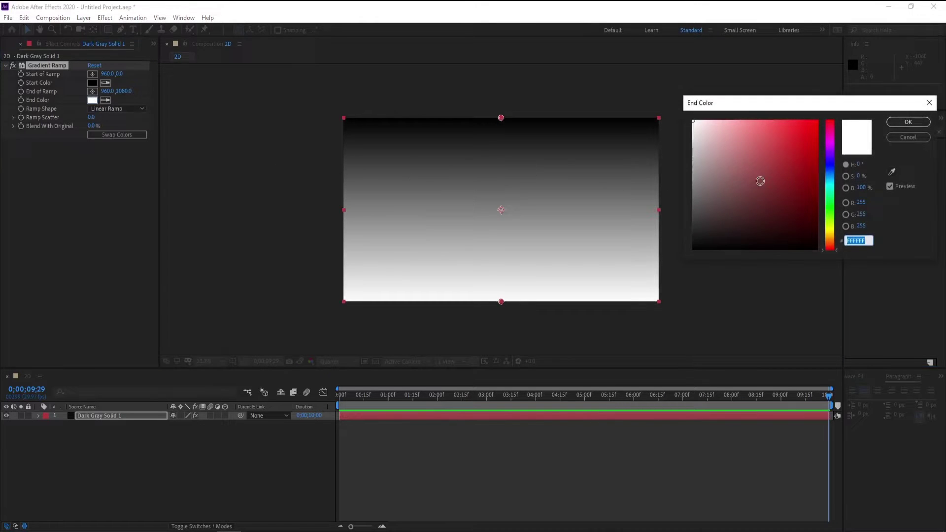
pyautogui.click(697, 232)
pyautogui.moveTo(697, 232); pyautogui.dragTo(691, 238)
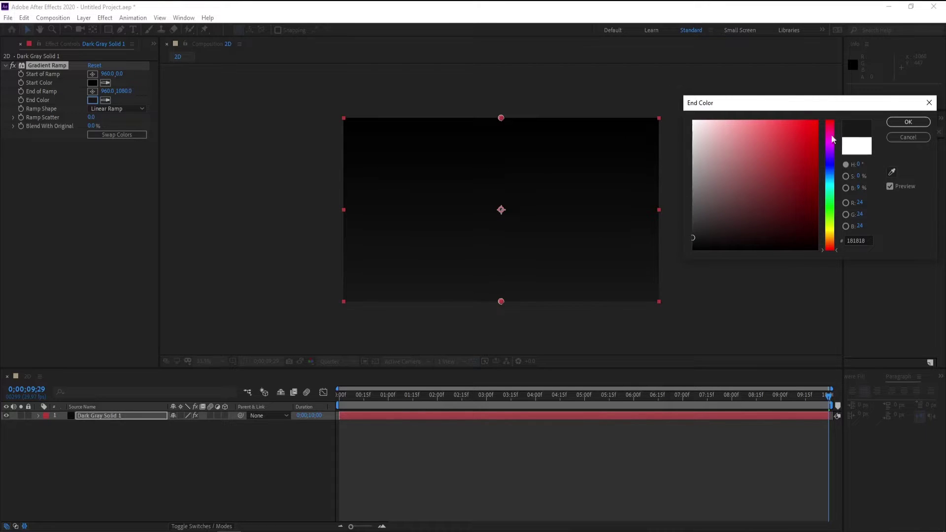
pyautogui.click(909, 121)
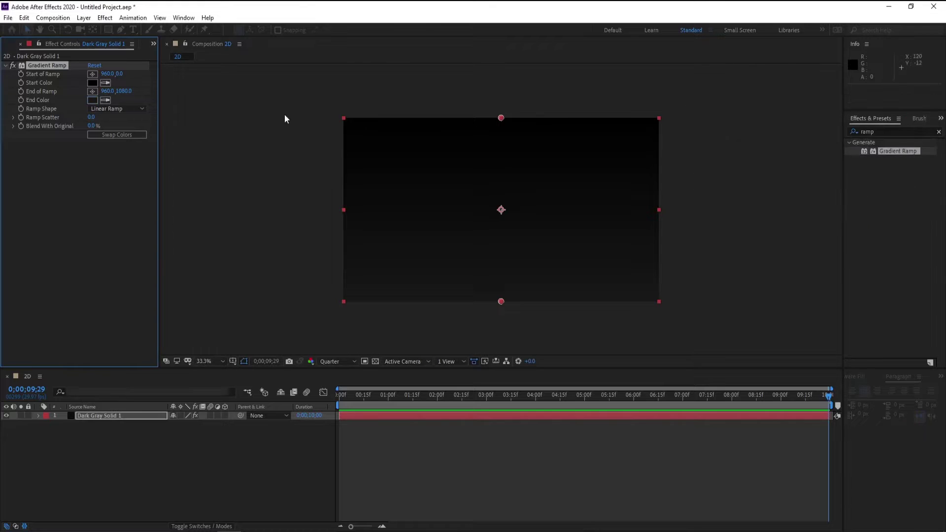
pyautogui.click(91, 83)
pyautogui.moveTo(695, 222)
pyautogui.mouseDown()
pyautogui.moveTo(691, 238)
pyautogui.moveTo(709, 255)
pyautogui.mouseUp()
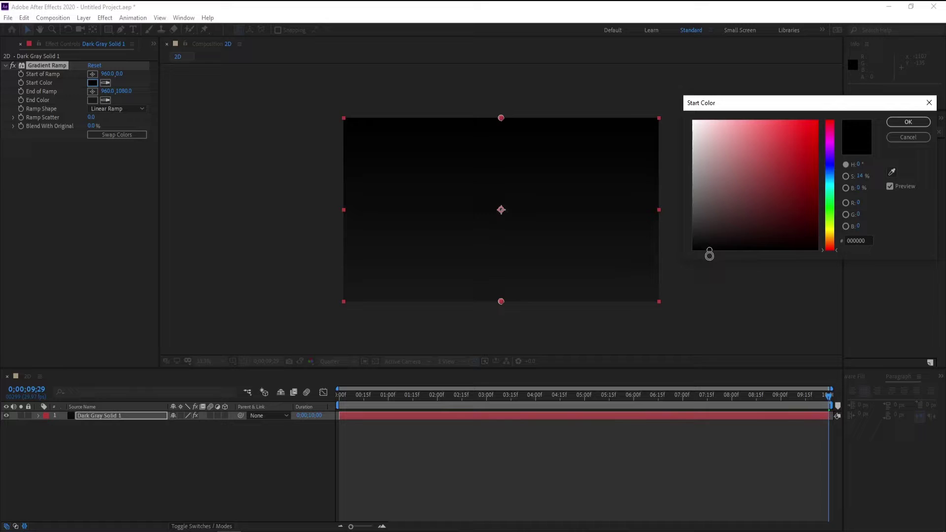
pyautogui.click(909, 123)
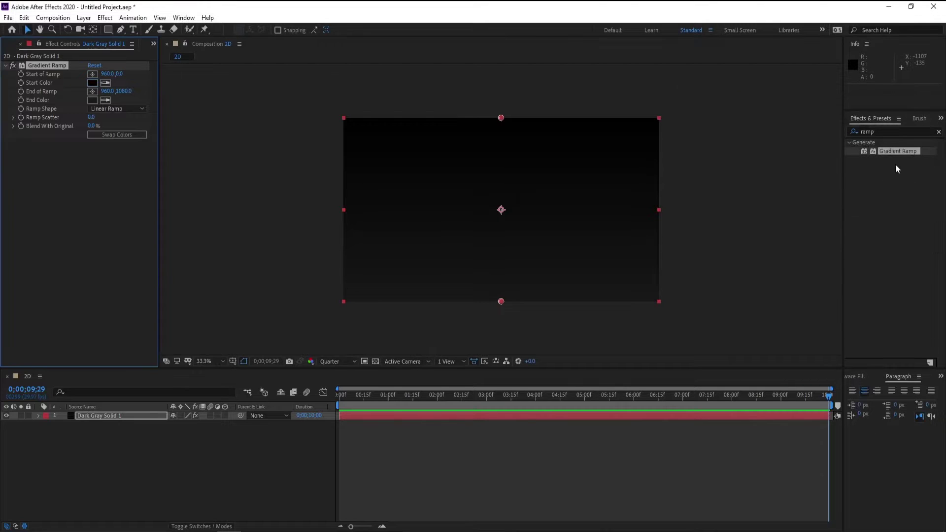
# Step: Search 'star' and apply CC Star Burst to the background solid
pyautogui.doubleClick(911, 131)
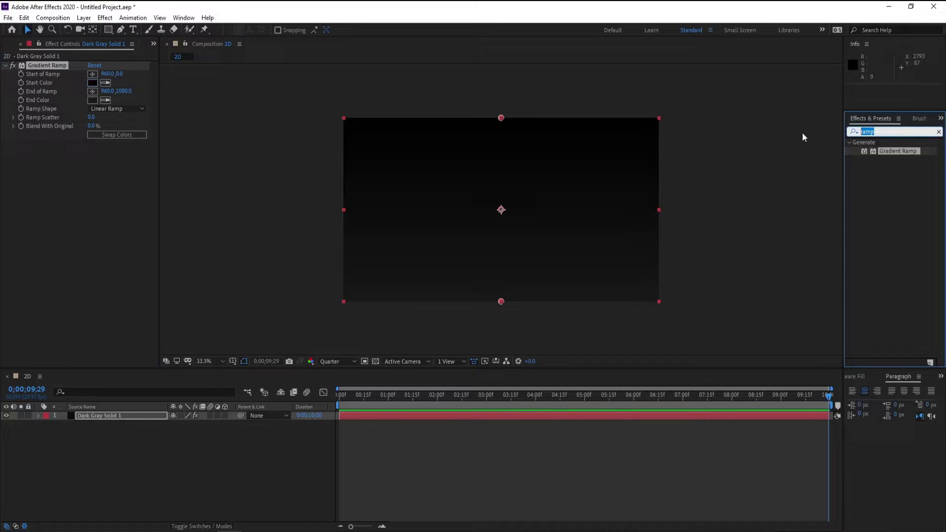
pyautogui.write('star')
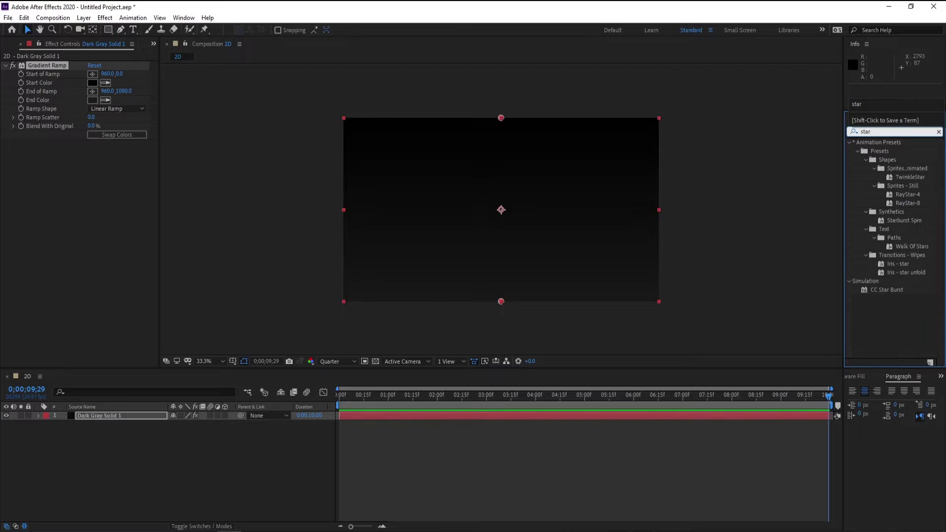
pyautogui.write('du')
pyautogui.press('BackSpace')
pyautogui.moveTo(884, 288); pyautogui.dragTo(591, 235)
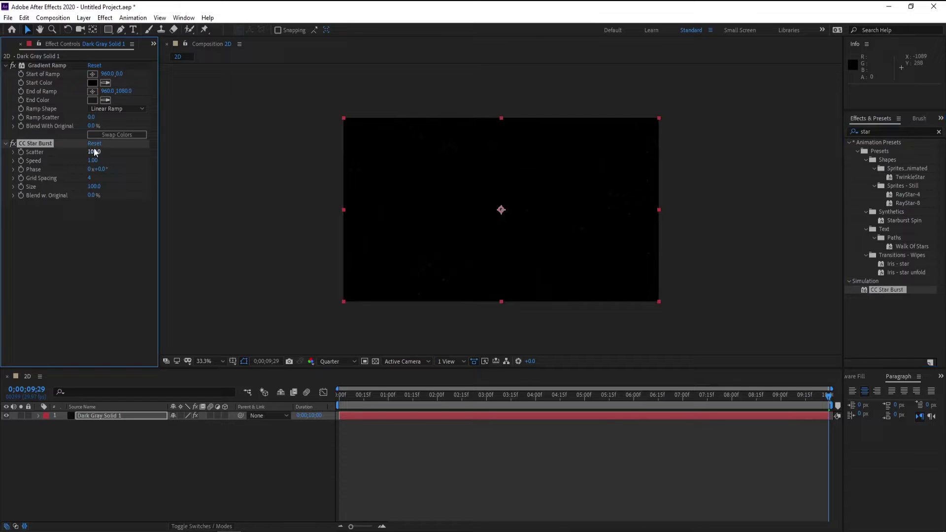
# Step: Preview at Full resolution and 50% zoom, and raise Scatter to 140
pyautogui.click(329, 361)
pyautogui.click(331, 384)
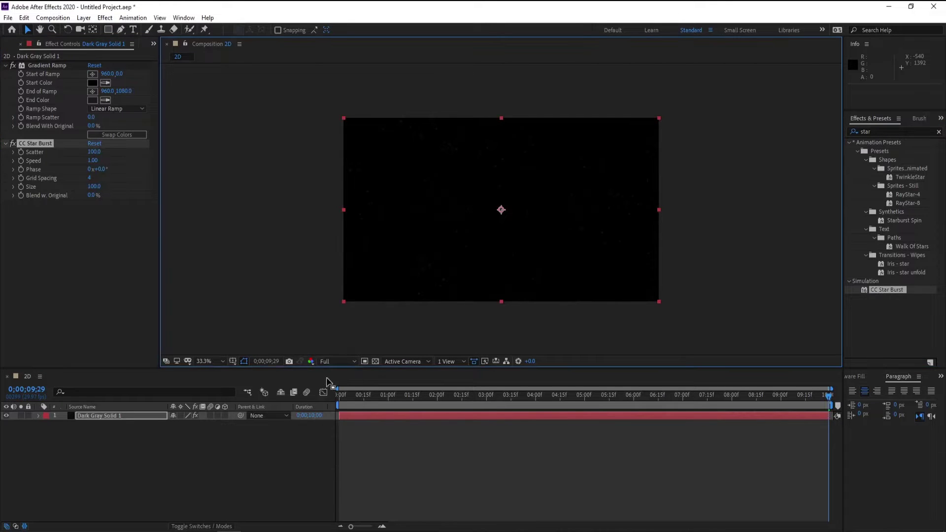
pyautogui.click(213, 362)
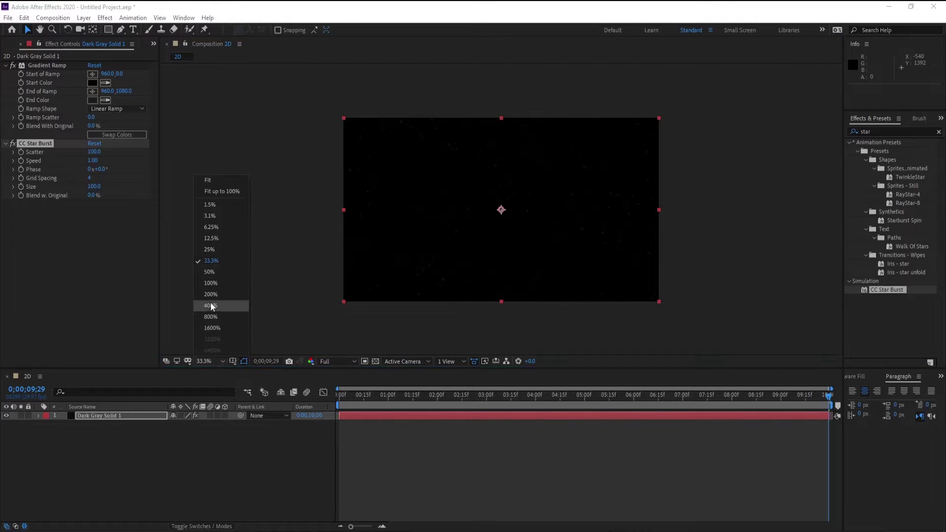
pyautogui.click(207, 260)
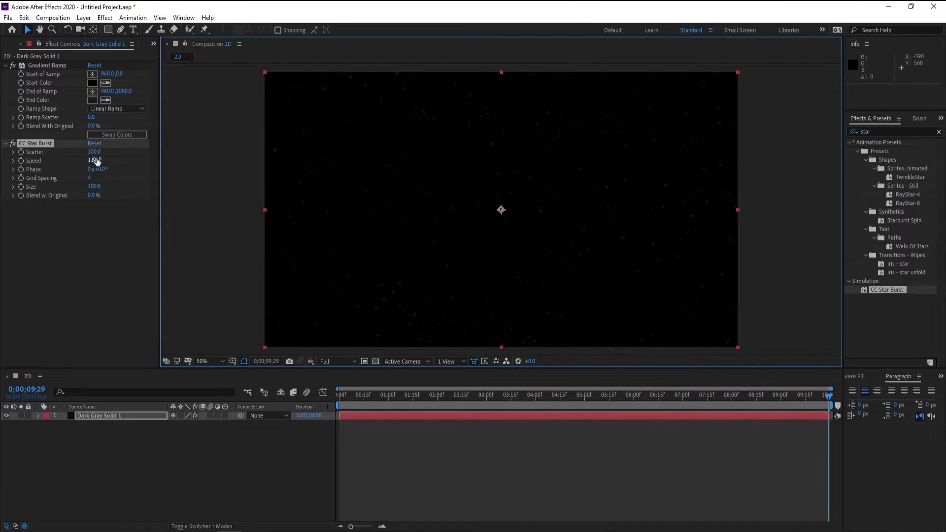
pyautogui.moveTo(93, 152)
pyautogui.mouseDown()
pyautogui.moveTo(115, 151)
pyautogui.moveTo(99, 162)
pyautogui.mouseUp()
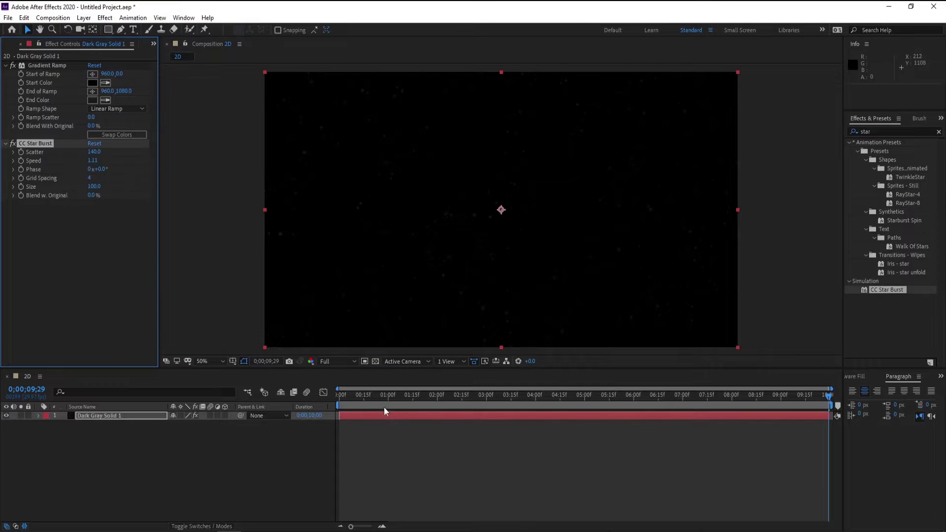
# Step: Lower CC Star Burst Speed to 0.53 from the timeline start and preview it
pyautogui.click(342, 395)
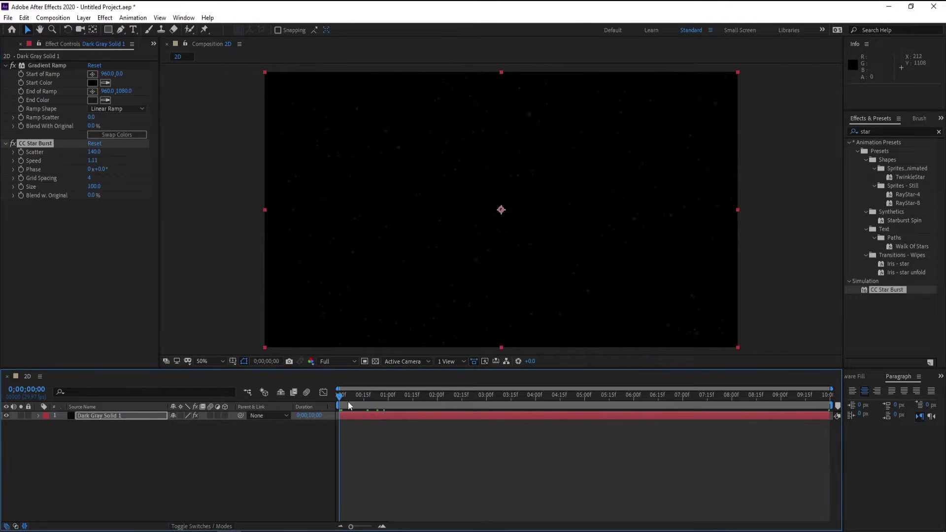
pyautogui.moveTo(342, 397); pyautogui.dragTo(340, 398)
pyautogui.moveTo(93, 161); pyautogui.dragTo(68, 162)
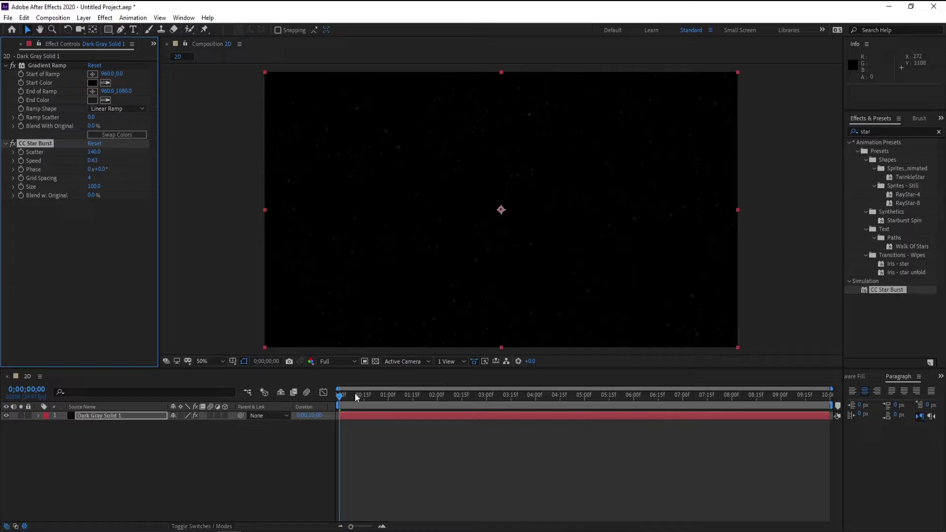
pyautogui.press('space')
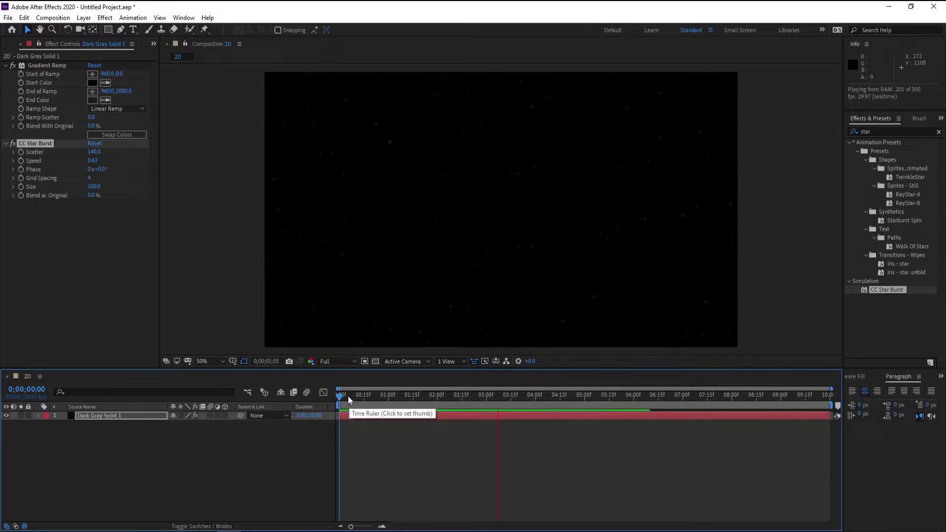
pyautogui.click(348, 395)
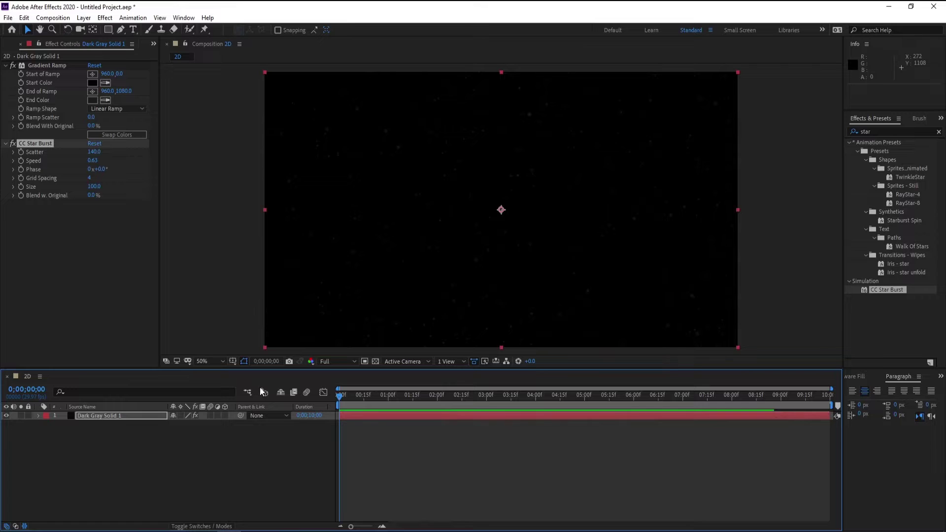
# Step: Reduce Grid Spacing to 2 and play a short preview
pyautogui.click(91, 161)
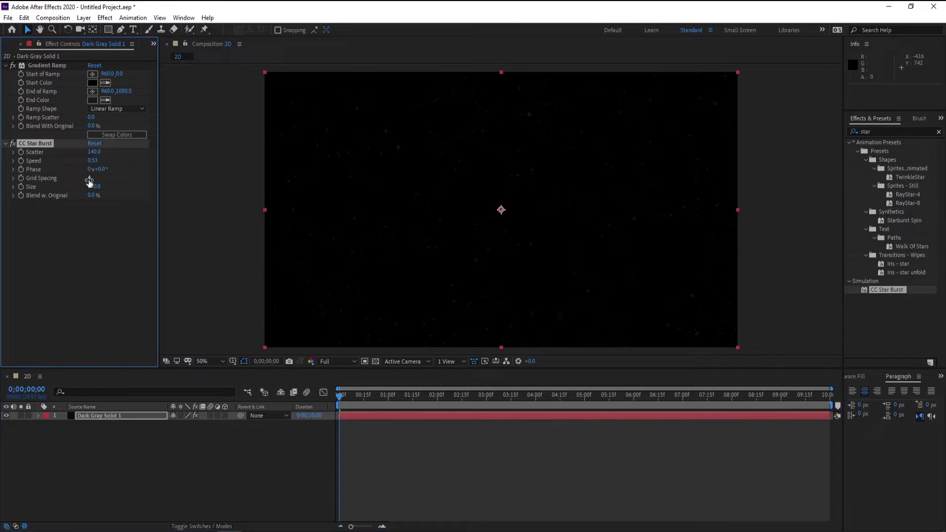
pyautogui.moveTo(89, 181); pyautogui.dragTo(87, 179)
pyautogui.press('space')
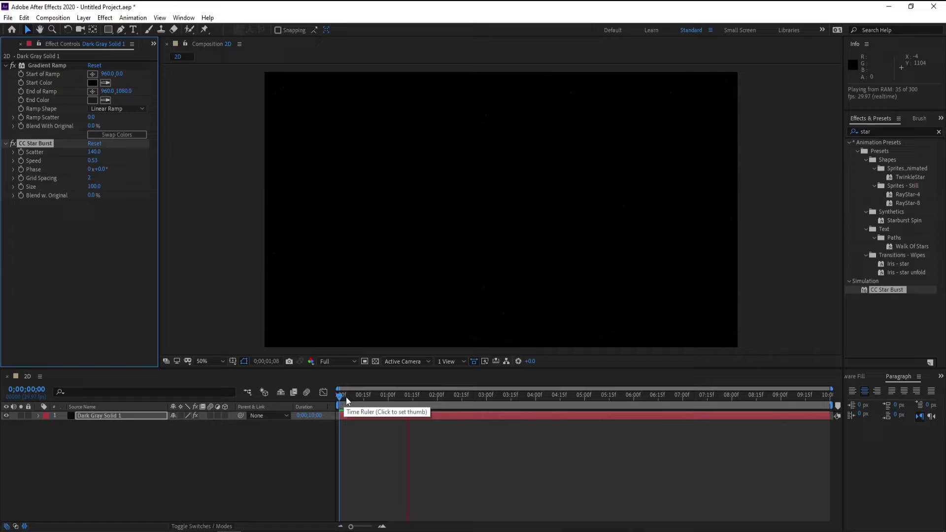
pyautogui.press('space')
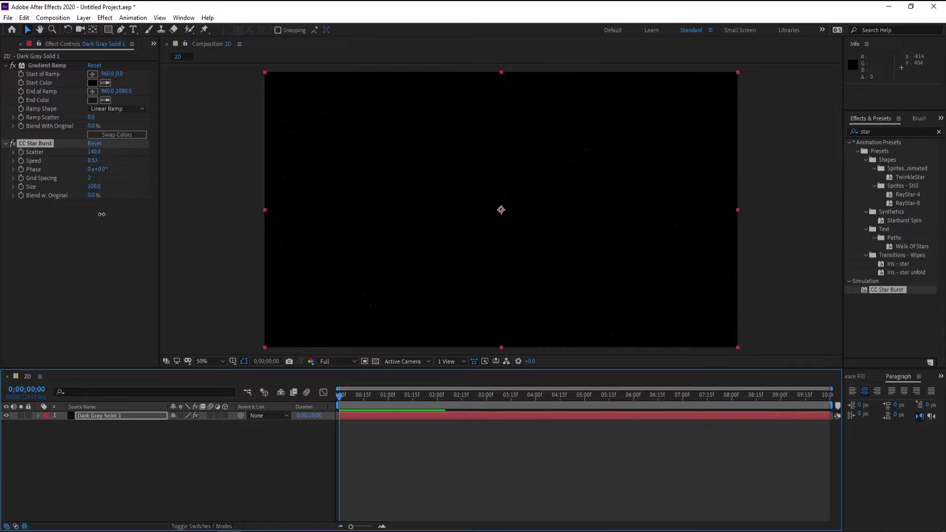
# Step: Set Grid Spacing to 1 and star Size to 80, then preview the starfield
pyautogui.click(93, 179)
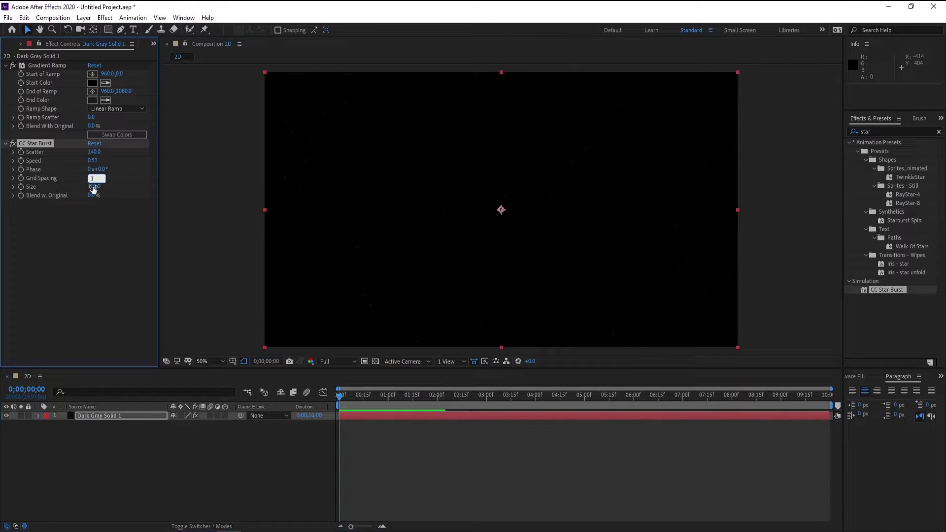
pyautogui.press('Return')
pyautogui.click(335, 401)
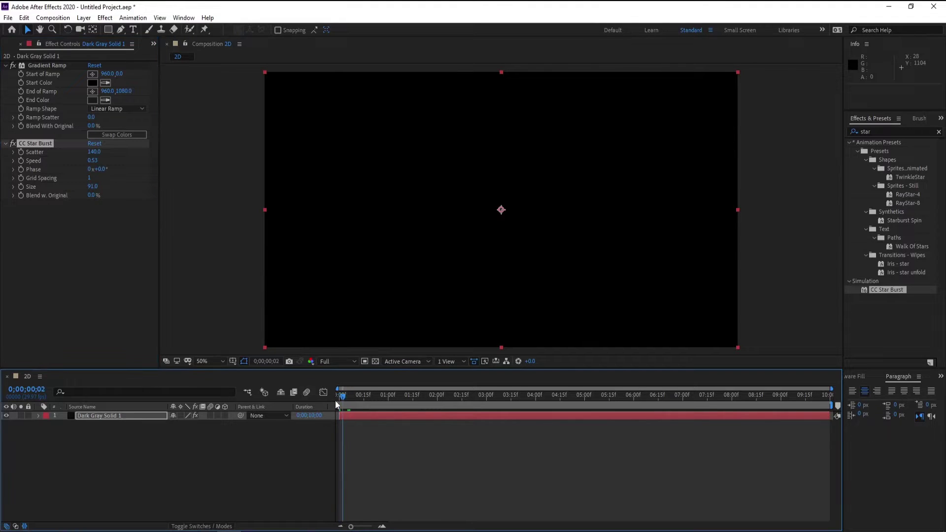
pyautogui.click(93, 186)
pyautogui.write('80')
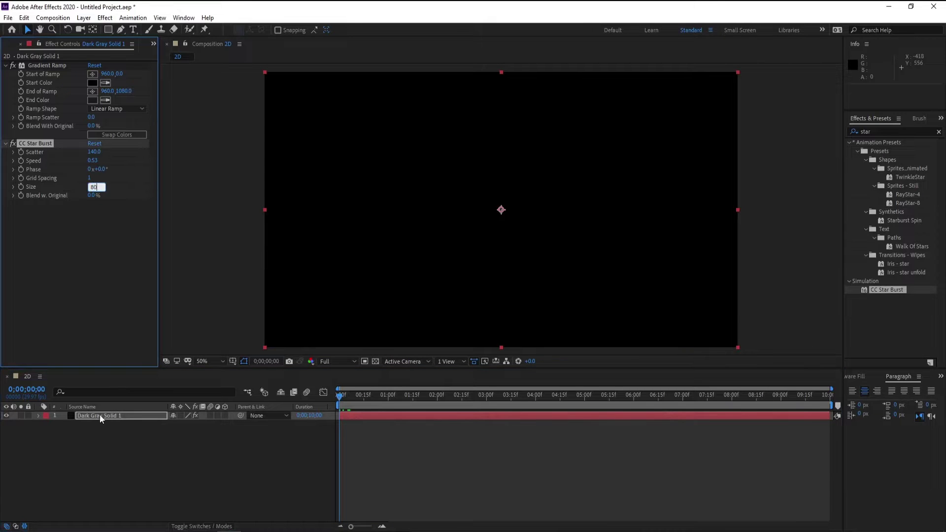
pyautogui.click(100, 414)
pyautogui.press('space')
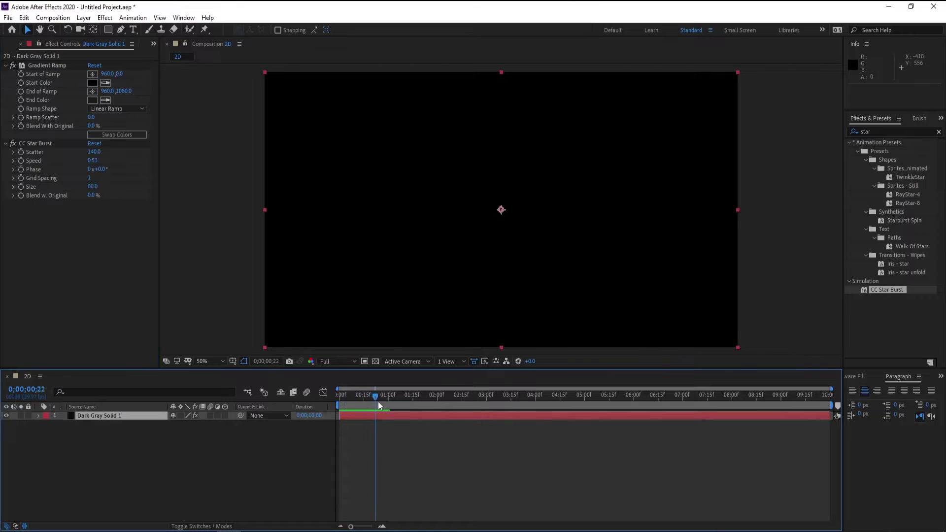
# Step: Change Grid Spacing to 3 and preview the starfield again from the start
pyautogui.moveTo(376, 394); pyautogui.dragTo(328, 402)
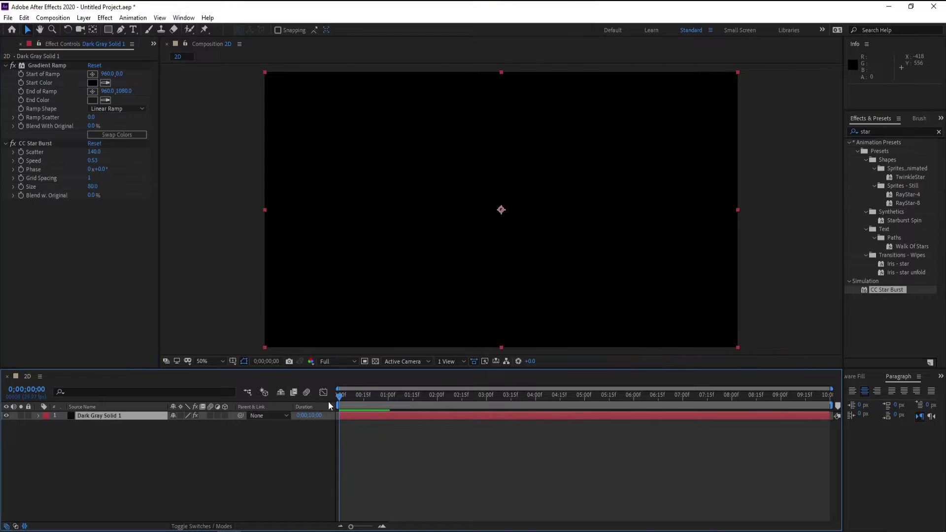
pyautogui.click(89, 178)
pyautogui.write('5')
pyautogui.press('Return')
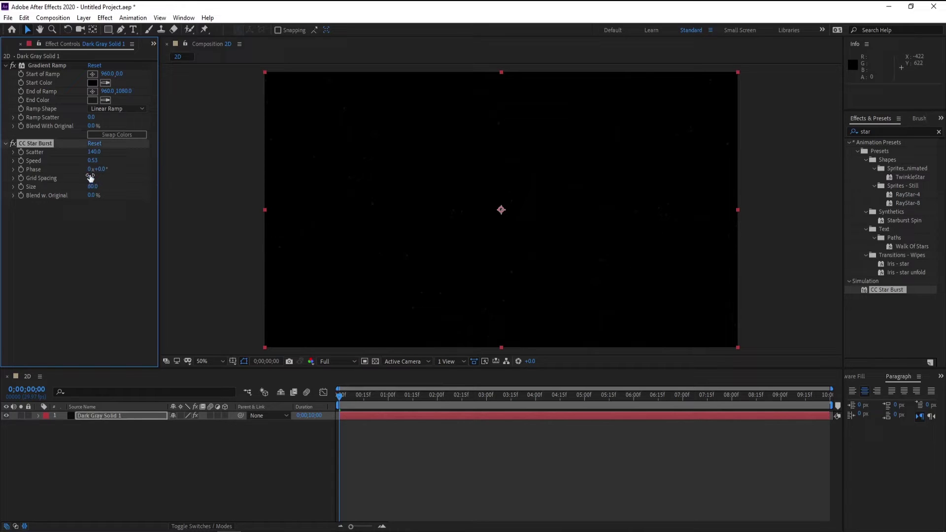
pyautogui.click(315, 404)
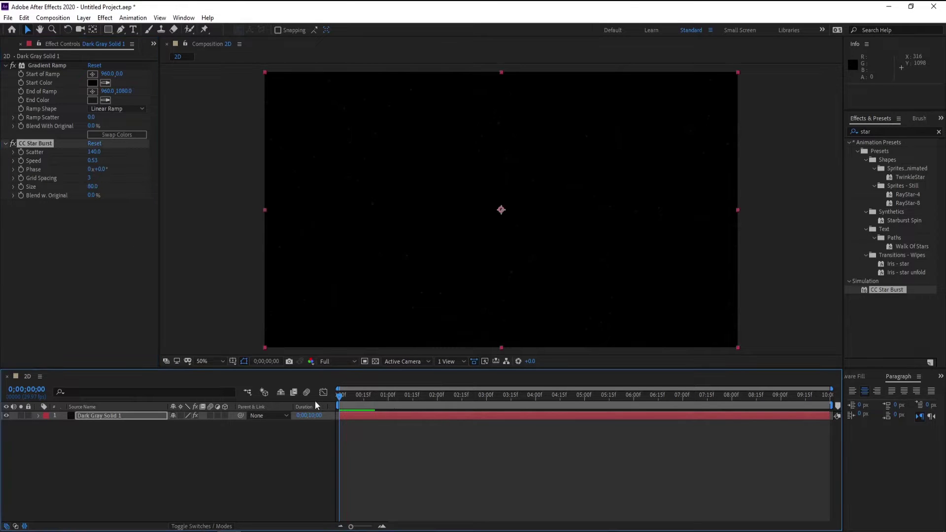
pyautogui.press('space')
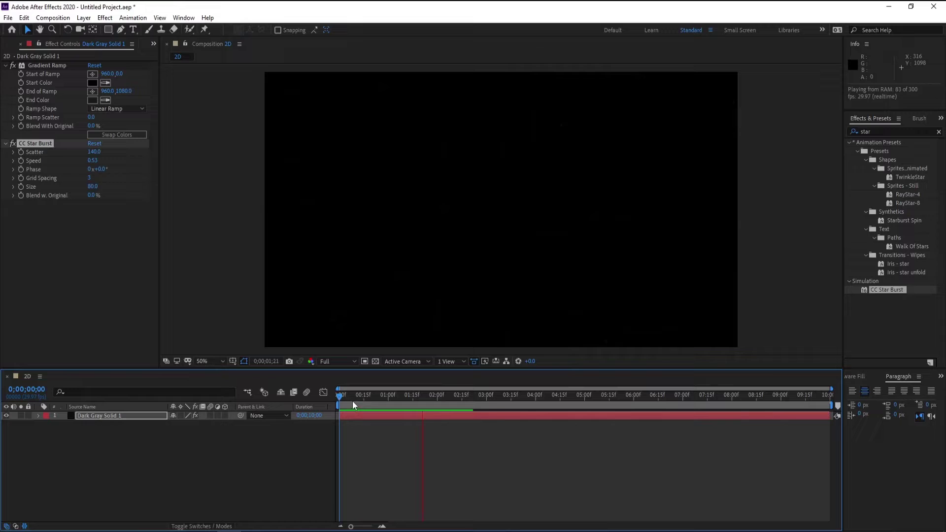
pyautogui.press('space')
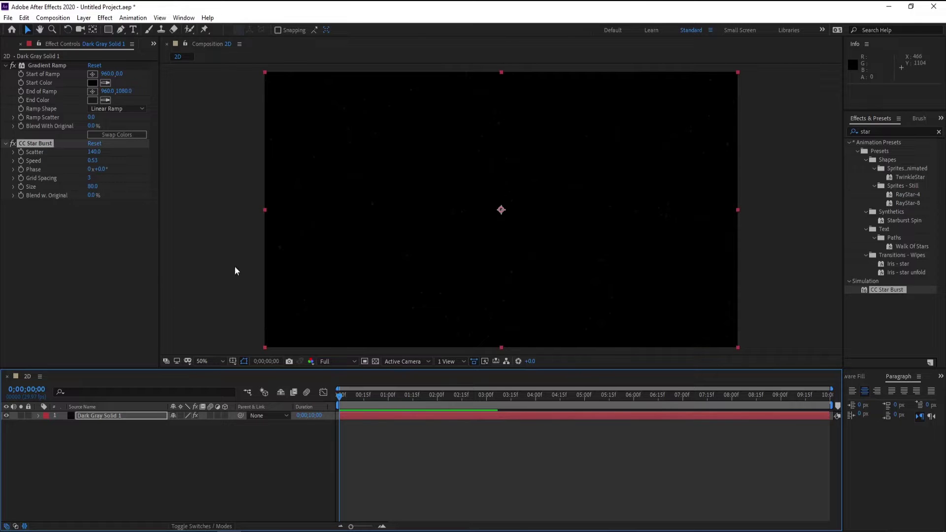
# Step: Move Gradient Ramp below CC Star Burst and try red and brighter end colours, discarding both
pyautogui.moveTo(35, 65); pyautogui.dragTo(50, 191)
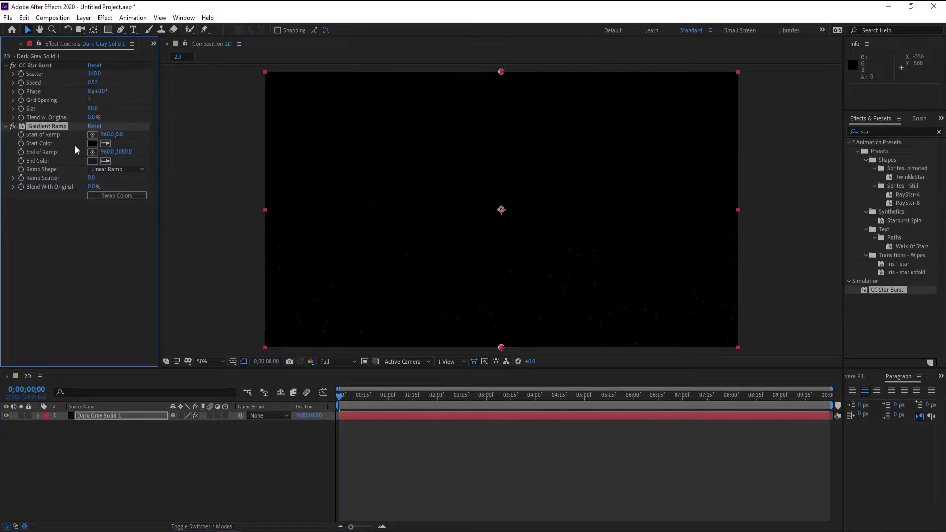
pyautogui.click(92, 162)
pyautogui.click(790, 146)
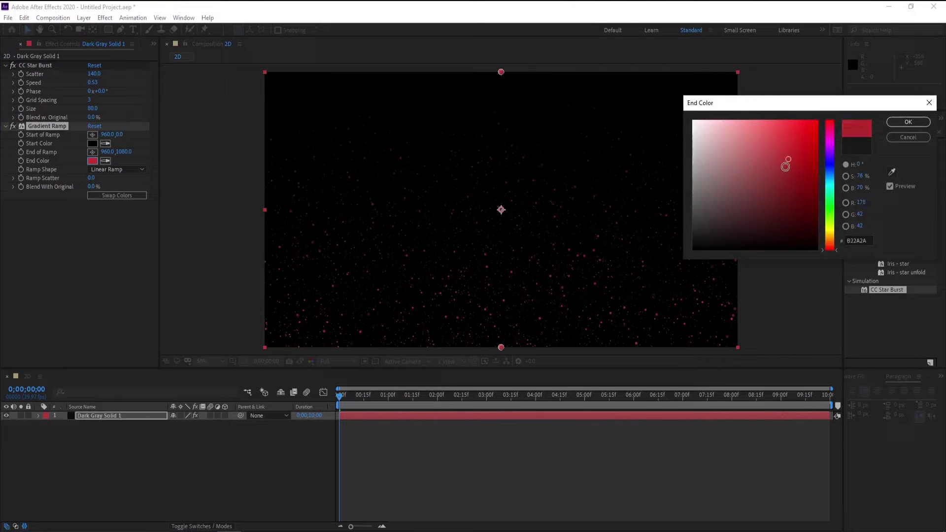
pyautogui.moveTo(787, 163); pyautogui.dragTo(765, 183)
pyautogui.click(909, 138)
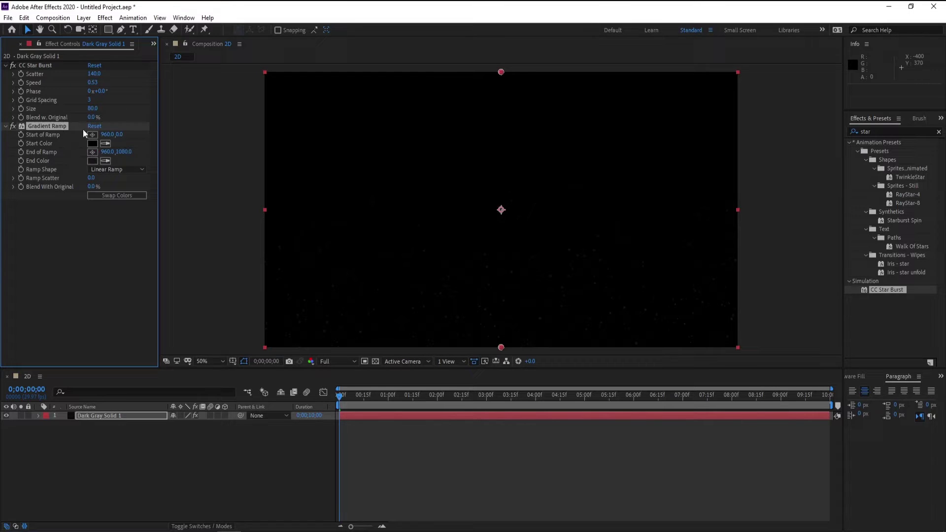
pyautogui.click(92, 160)
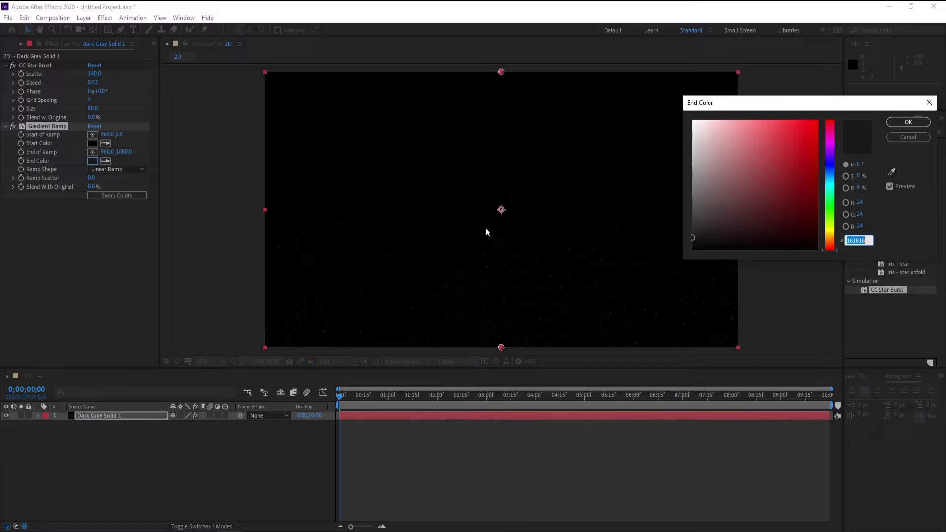
pyautogui.moveTo(735, 176)
pyautogui.mouseDown()
pyautogui.moveTo(767, 136)
pyautogui.moveTo(694, 121)
pyautogui.mouseUp()
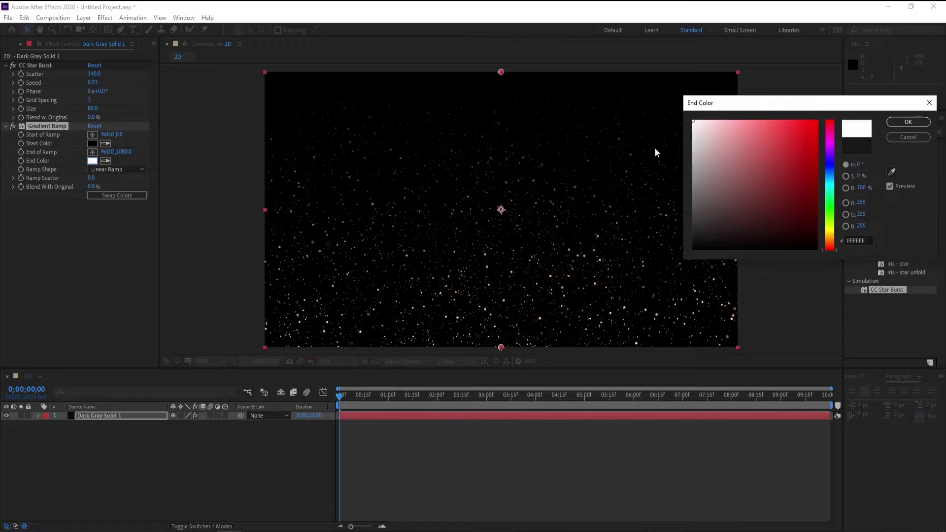
pyautogui.click(909, 137)
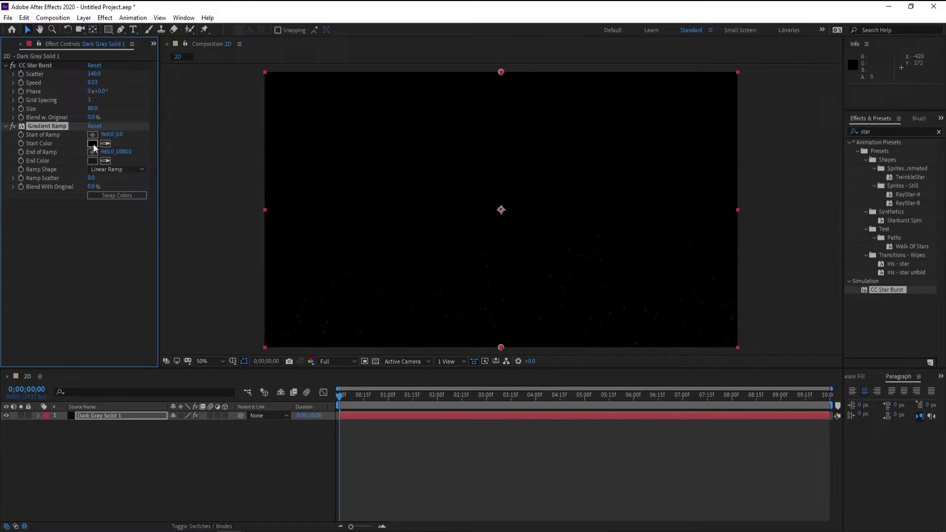
# Step: Try and cancel a reddish start colour, then set the end colour to medium grey
pyautogui.click(93, 144)
pyautogui.moveTo(735, 163); pyautogui.dragTo(767, 141)
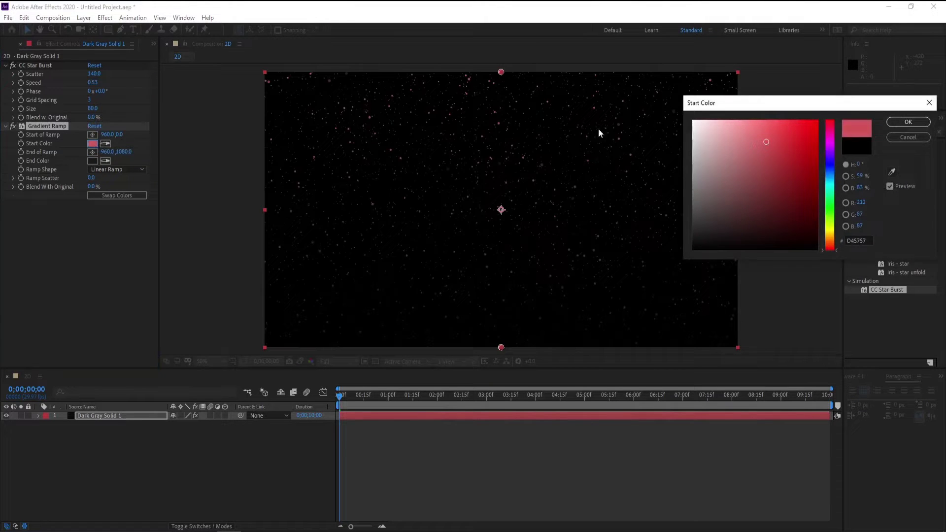
pyautogui.click(901, 138)
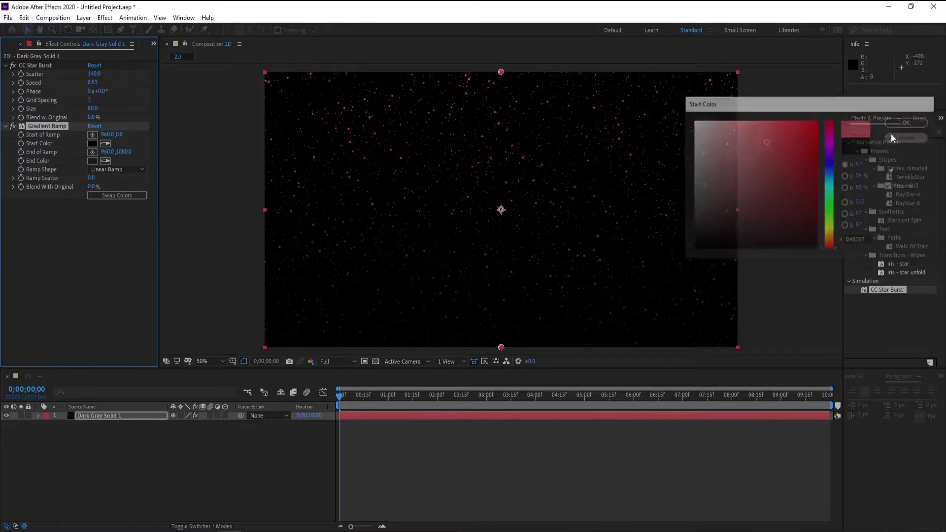
pyautogui.click(93, 161)
pyautogui.moveTo(710, 201)
pyautogui.mouseDown()
pyautogui.moveTo(664, 182)
pyautogui.moveTo(689, 171)
pyautogui.moveTo(694, 207)
pyautogui.mouseUp()
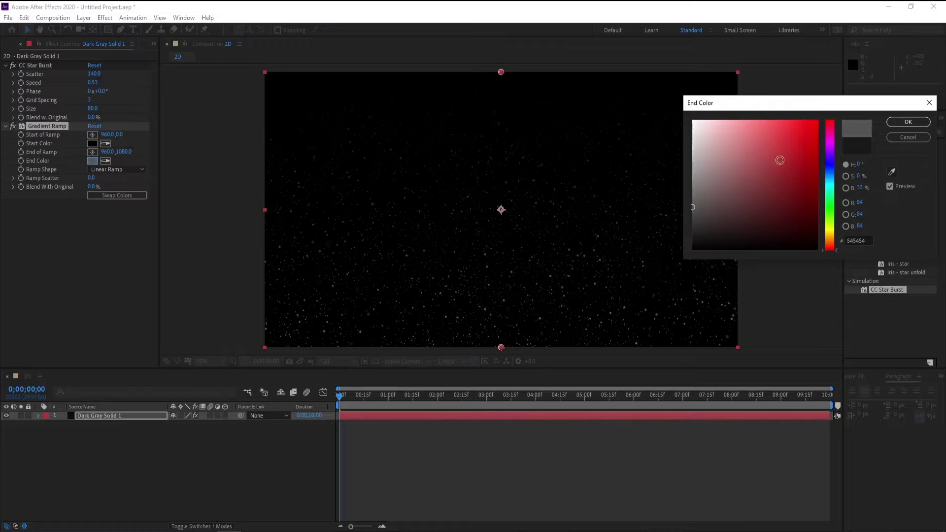
pyautogui.click(909, 121)
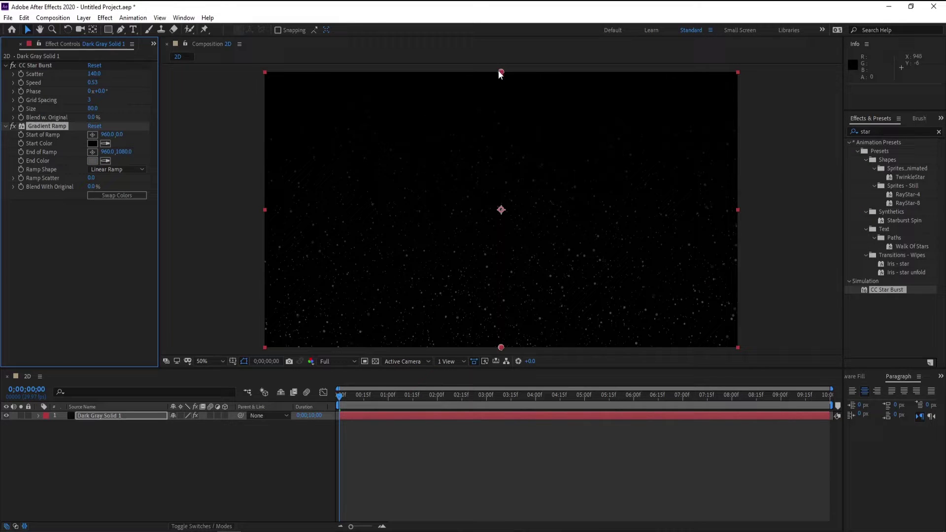
# Step: Drag the ramp start past the top-right corner and the end below the frame
pyautogui.moveTo(500, 73); pyautogui.dragTo(740, 69)
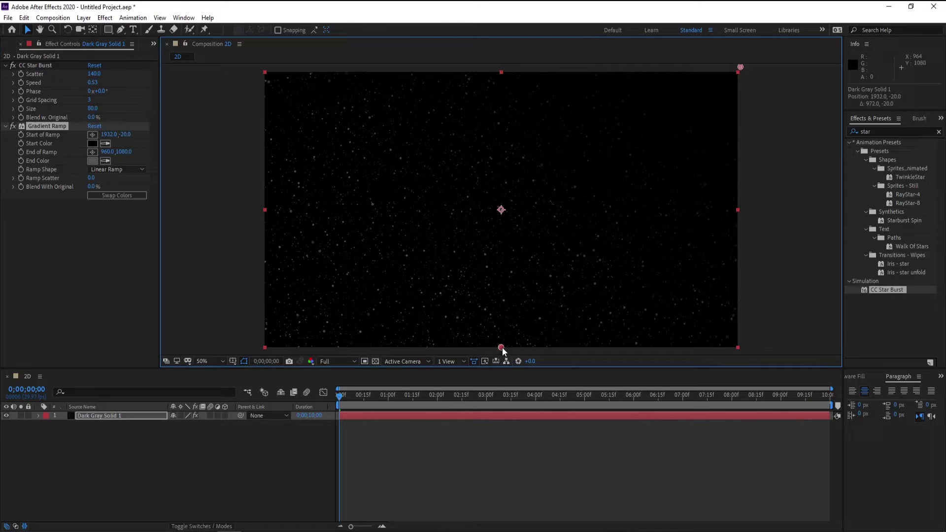
pyautogui.moveTo(503, 349)
pyautogui.mouseDown()
pyautogui.moveTo(260, 349)
pyautogui.moveTo(566, 204)
pyautogui.moveTo(443, 209)
pyautogui.mouseUp()
pyautogui.moveTo(443, 208); pyautogui.dragTo(353, 300)
pyautogui.moveTo(276, 338)
pyautogui.mouseDown()
pyautogui.moveTo(239, 354)
pyautogui.moveTo(249, 364)
pyautogui.moveTo(502, 360)
pyautogui.moveTo(474, 367)
pyautogui.mouseUp()
# Step: Switch to 33.3% zoom and Quarter resolution, nudge the ramp end lower, and deselect layers
pyautogui.click(220, 360)
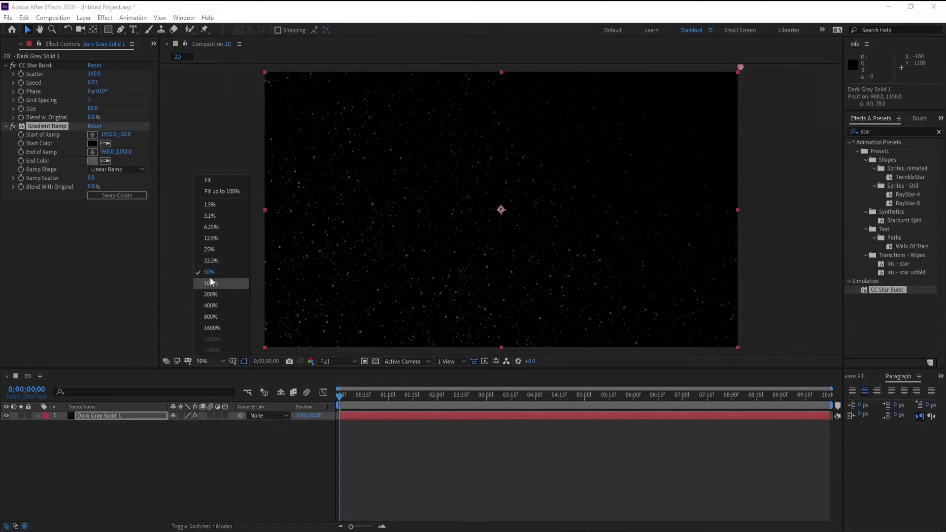
pyautogui.click(210, 262)
pyautogui.click(325, 361)
pyautogui.click(337, 412)
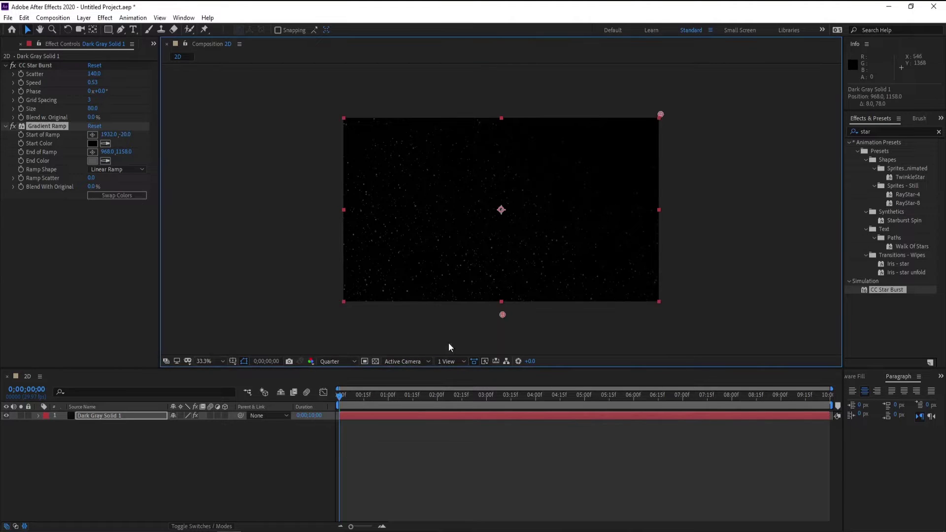
pyautogui.moveTo(502, 333); pyautogui.dragTo(502, 336)
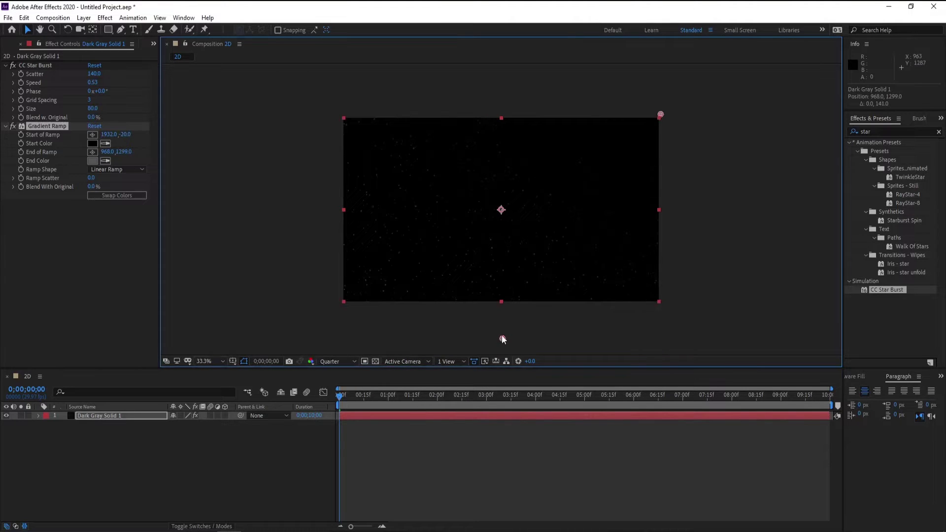
pyautogui.click(655, 108)
pyautogui.moveTo(660, 110); pyautogui.dragTo(603, 75)
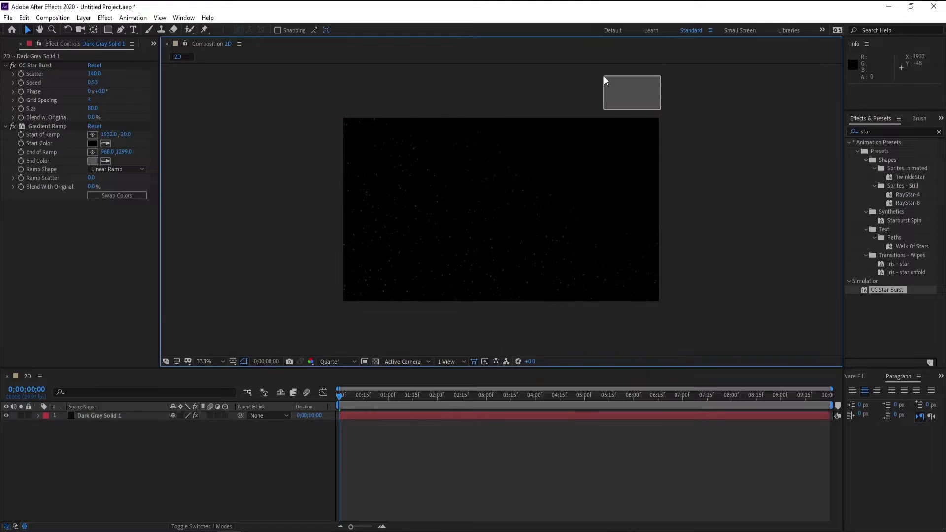
pyautogui.click(152, 416)
pyautogui.click(140, 447)
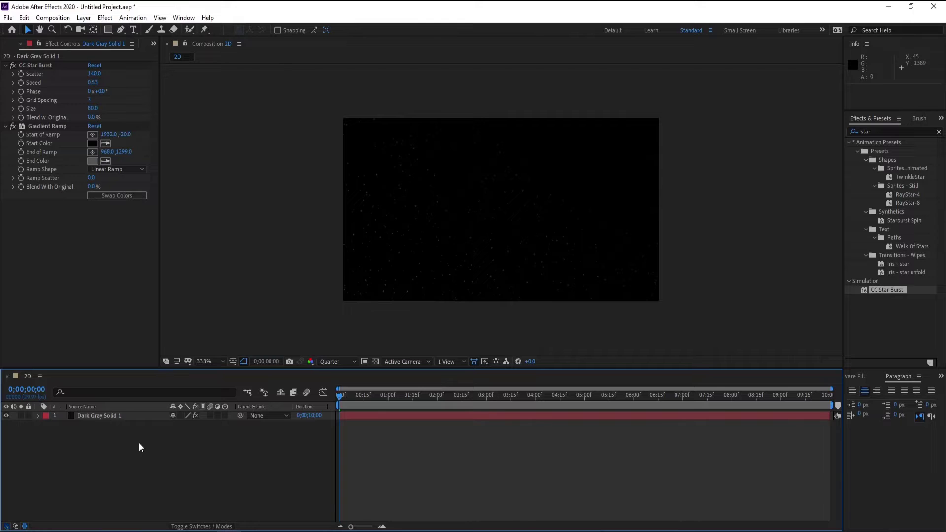
# Step: Add a new shape layer and draw a circle at the composition centre
pyautogui.rightClick(139, 448)
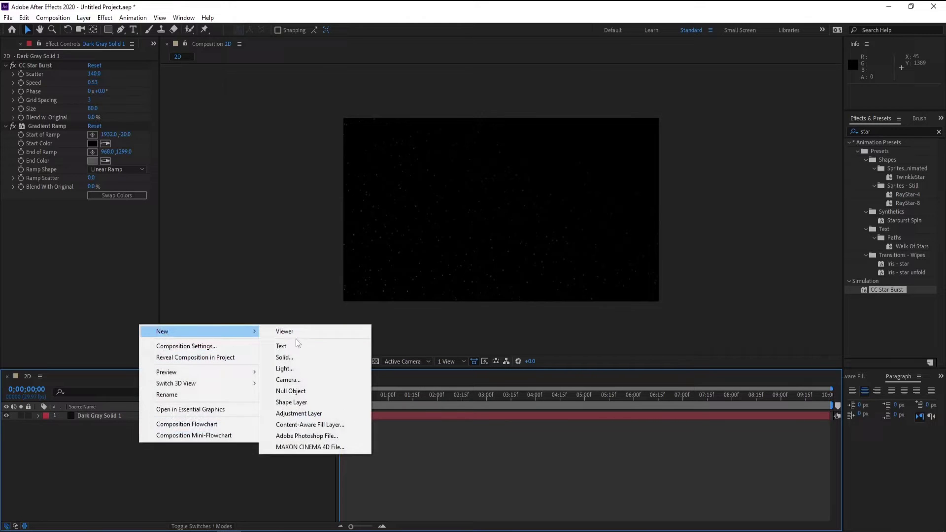
pyautogui.click(310, 403)
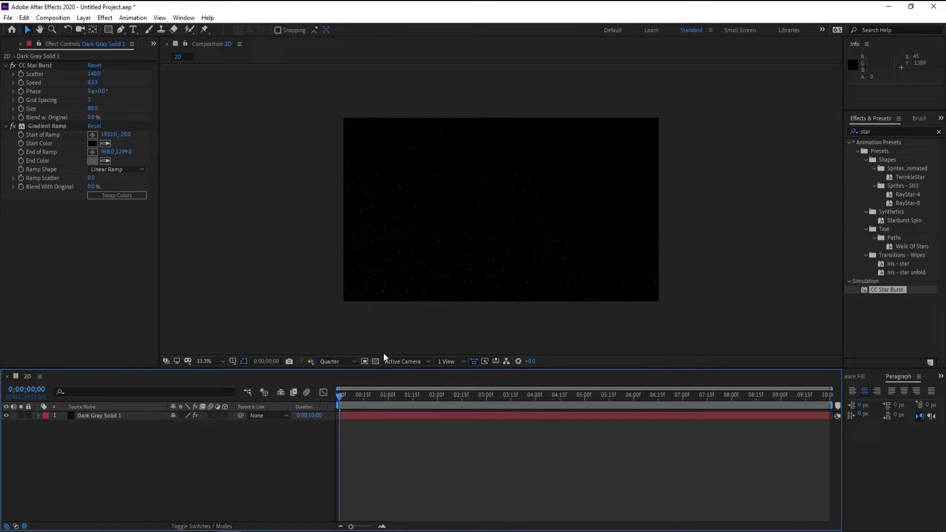
pyautogui.click(106, 32)
pyautogui.click(148, 51)
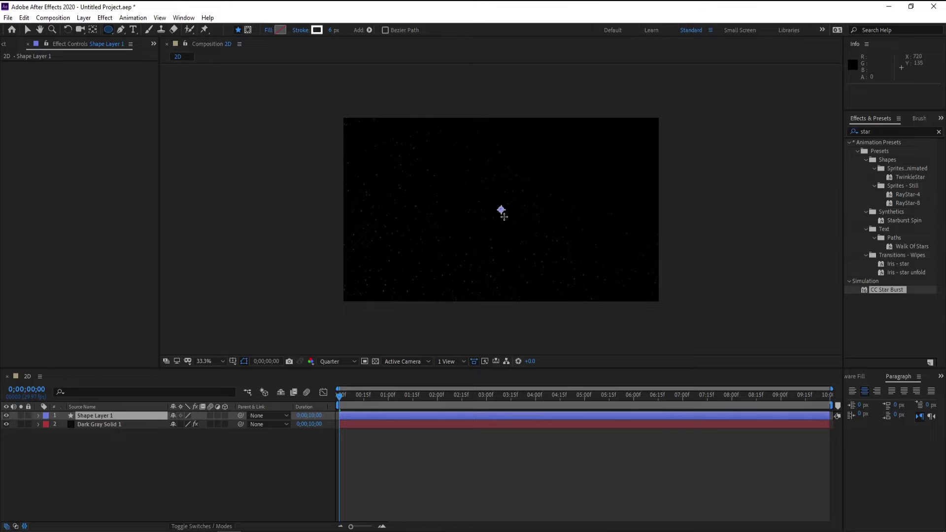
pyautogui.moveTo(501, 212); pyautogui.dragTo(555, 261)
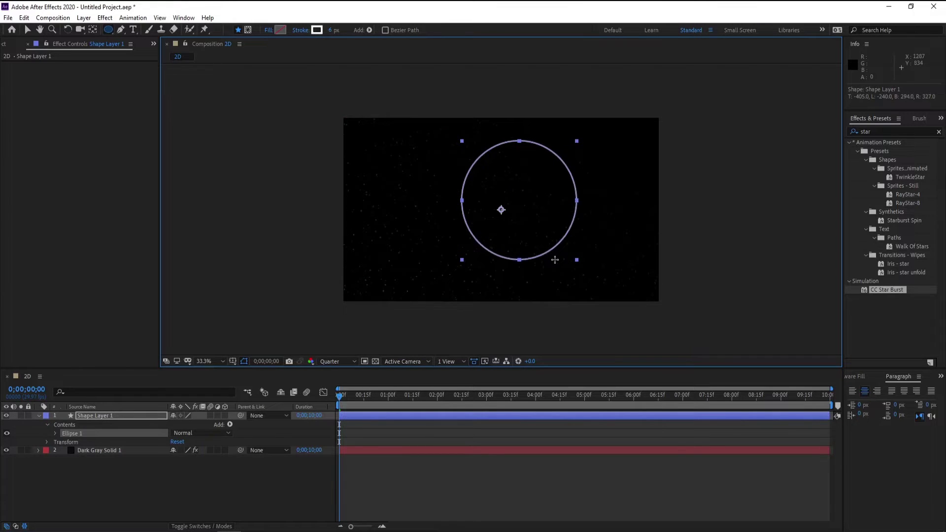
# Step: Set the circle's fill colour to bright orange (FF6C00)
pyautogui.click(280, 30)
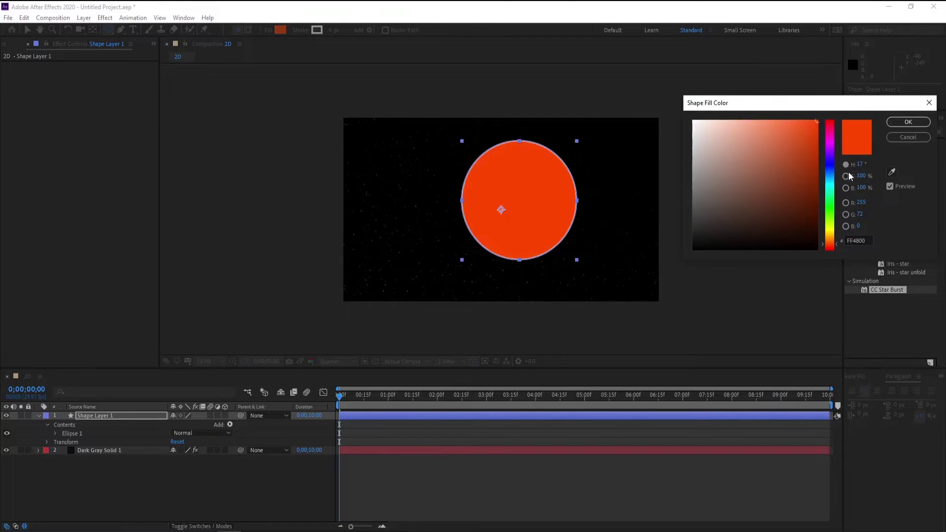
pyautogui.moveTo(829, 246); pyautogui.dragTo(828, 245)
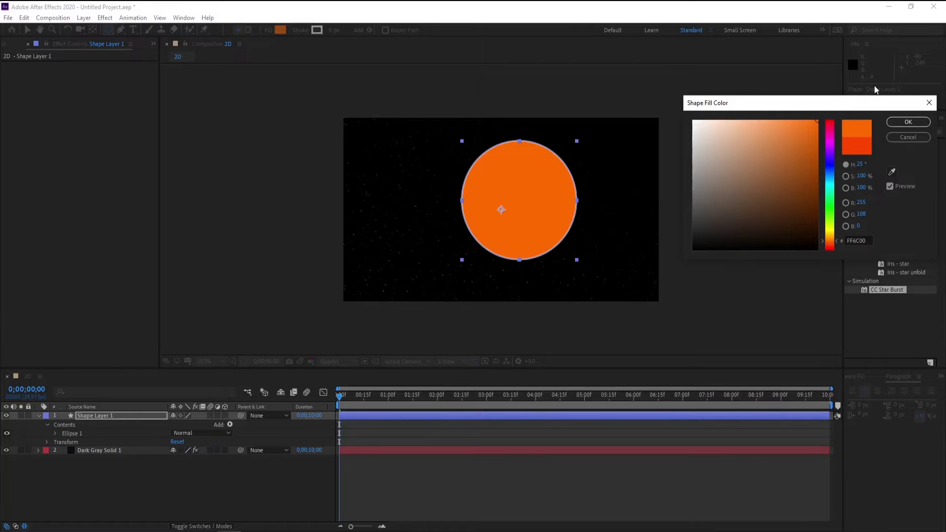
pyautogui.click(909, 122)
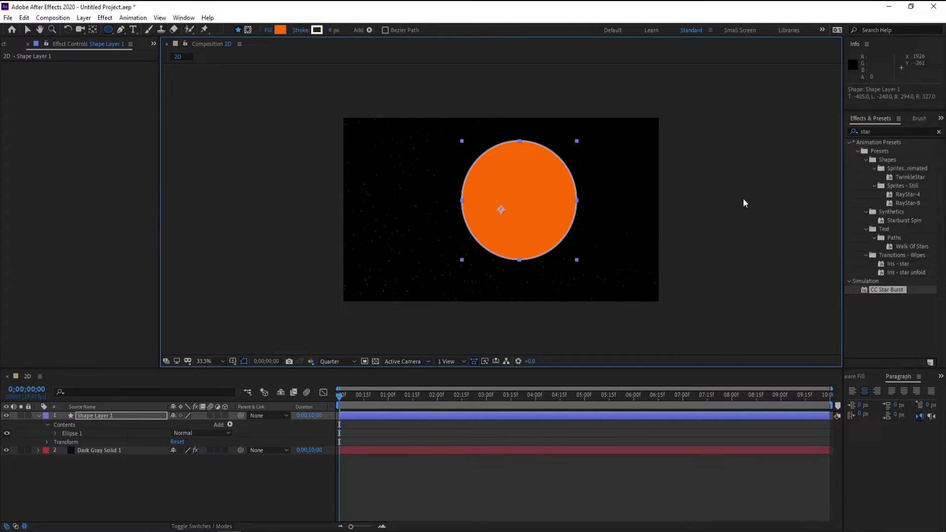
# Step: Set the circle's stroke to None
pyautogui.click(300, 30)
pyautogui.click(424, 243)
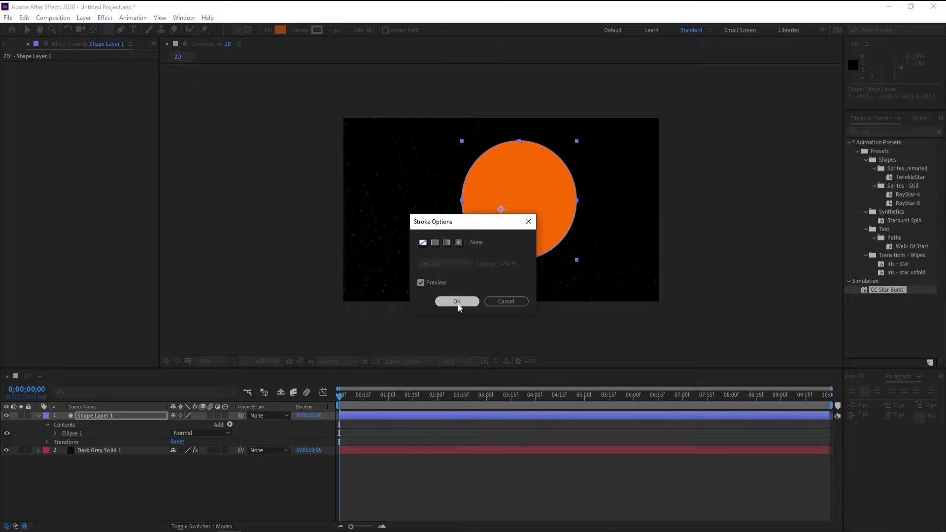
pyautogui.click(457, 301)
# Step: Centre Shape Layer 1's anchor point on the circle and reveal its Rotation property
pyautogui.click(27, 29)
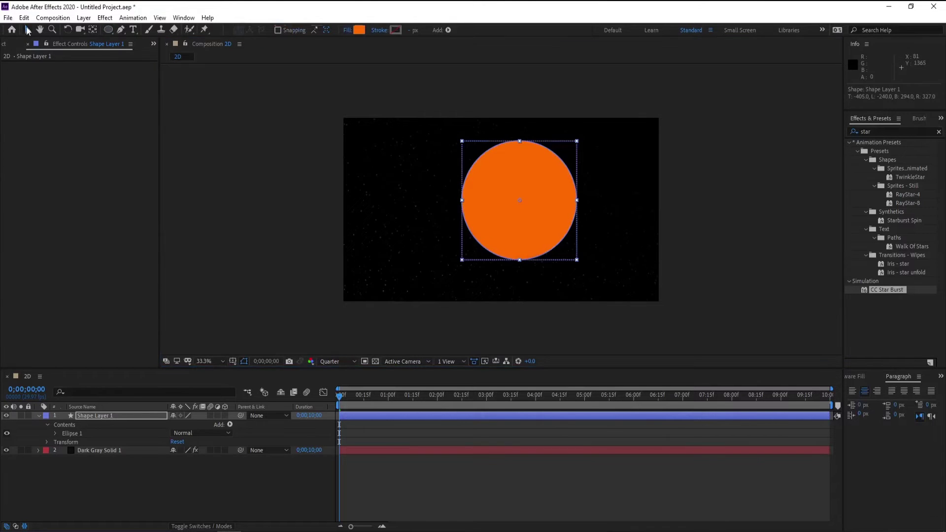
pyautogui.click(55, 415)
pyautogui.click(39, 415)
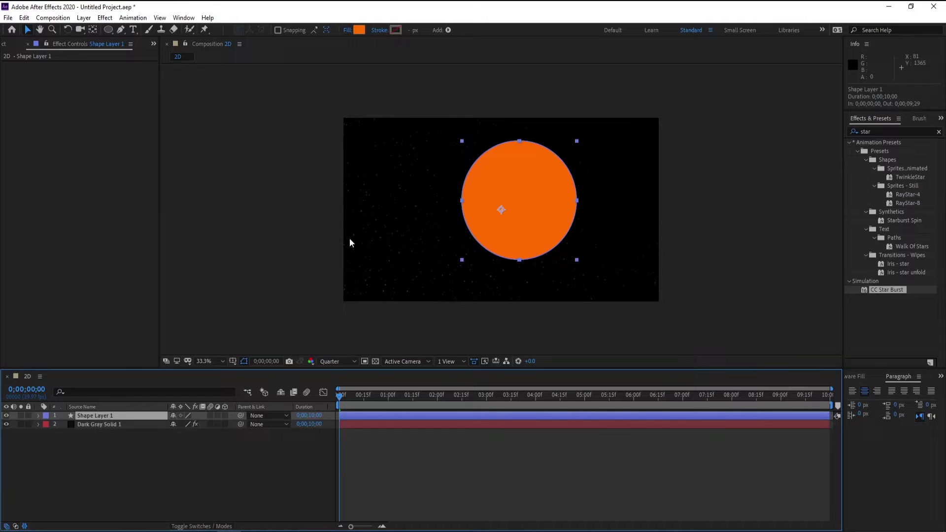
pyautogui.press('v')
pyautogui.moveTo(502, 212); pyautogui.dragTo(522, 201)
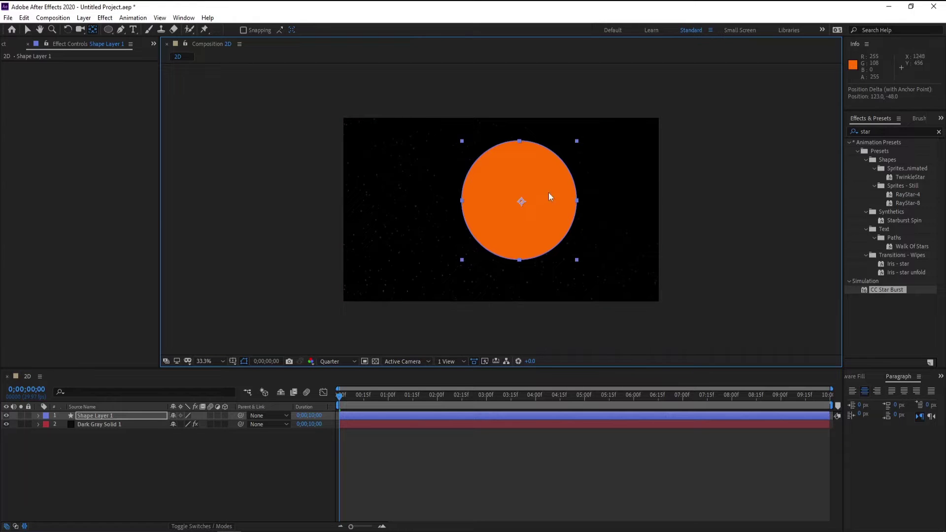
pyautogui.press('r')
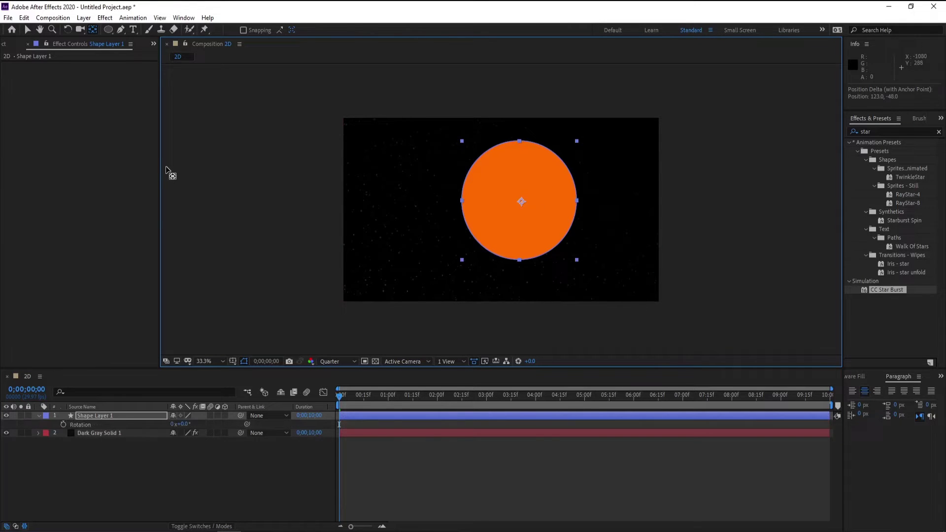
# Step: Show rulers, place vertical and horizontal guides through the circle, then remove them
pyautogui.hotkey('ctrl', 'r')
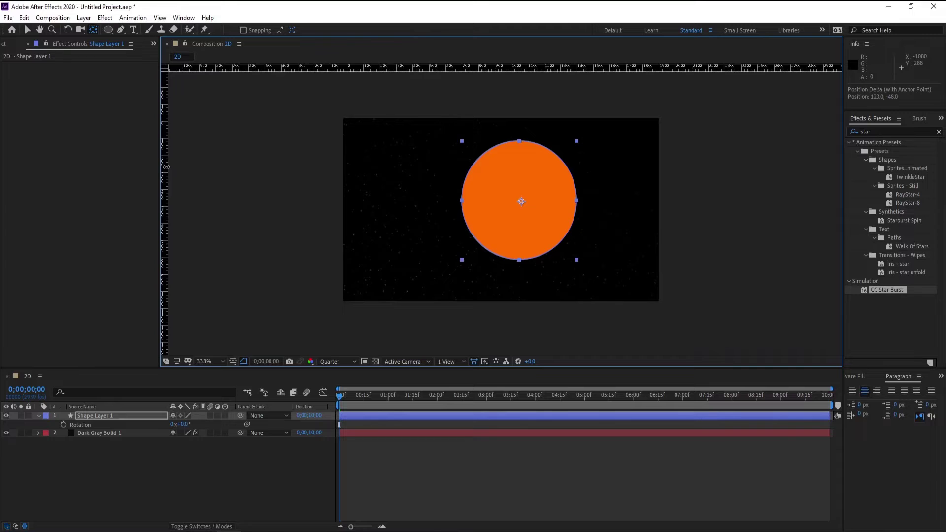
pyautogui.moveTo(164, 181); pyautogui.dragTo(523, 181)
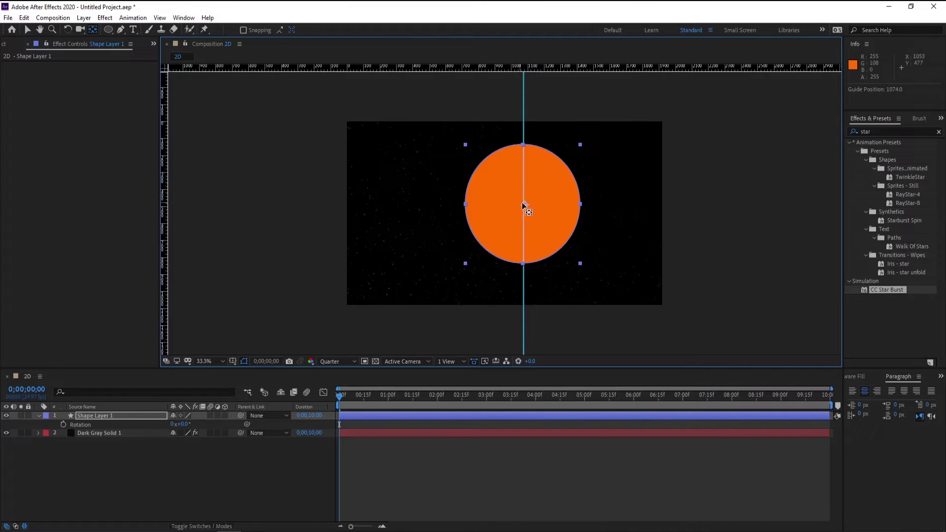
pyautogui.moveTo(524, 207)
pyautogui.mouseDown()
pyautogui.moveTo(487, 224)
pyautogui.moveTo(526, 208)
pyautogui.mouseUp()
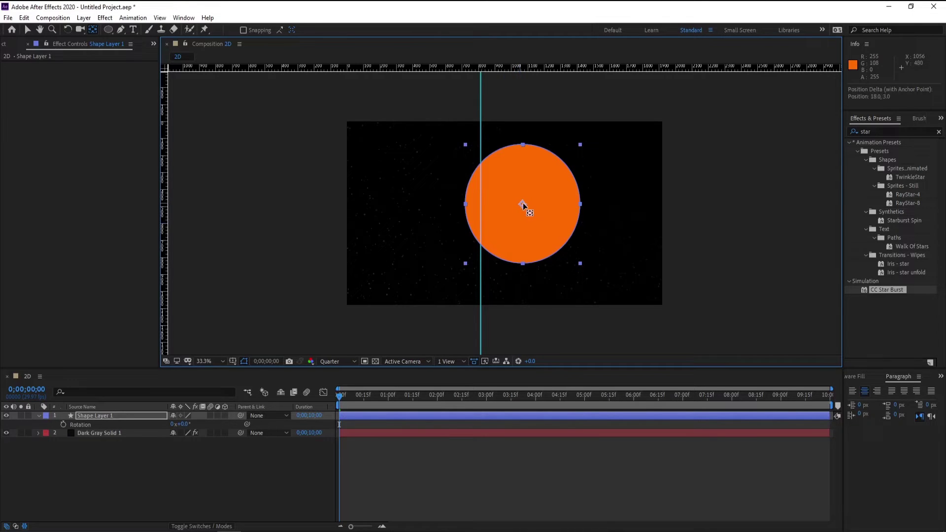
pyautogui.moveTo(481, 137); pyautogui.dragTo(526, 138)
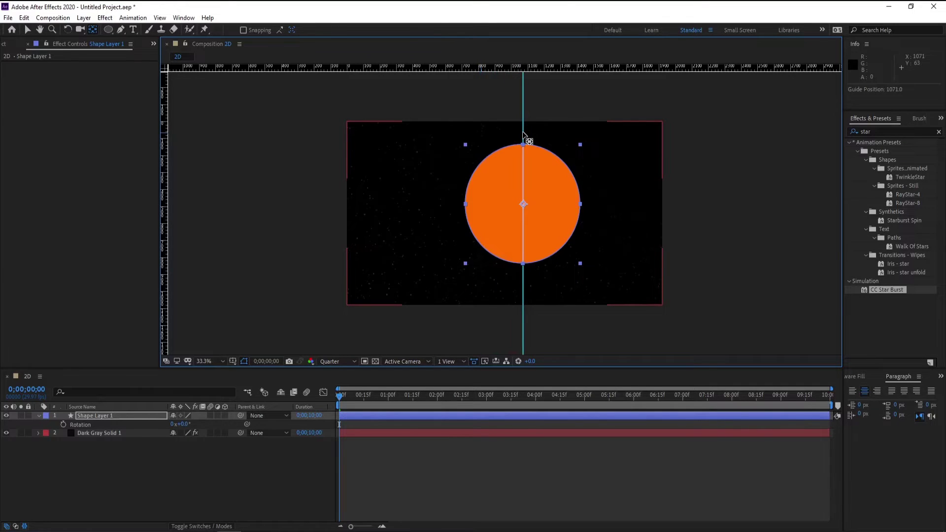
pyautogui.moveTo(532, 67)
pyautogui.mouseDown()
pyautogui.moveTo(552, 207)
pyautogui.moveTo(551, 65)
pyautogui.mouseUp()
pyautogui.moveTo(524, 111); pyautogui.dragTo(77, 110)
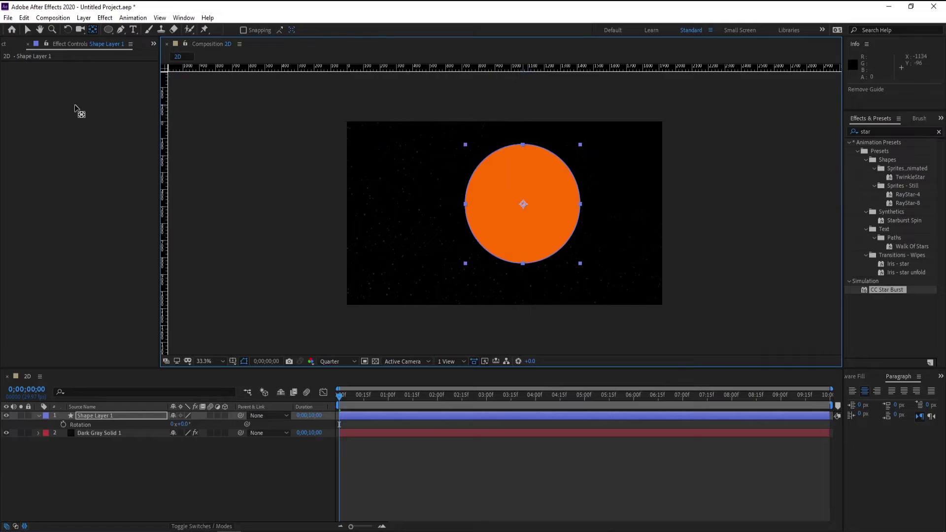
# Step: Centre Shape Layer 1 horizontally and vertically with the Align panel
pyautogui.click(153, 416)
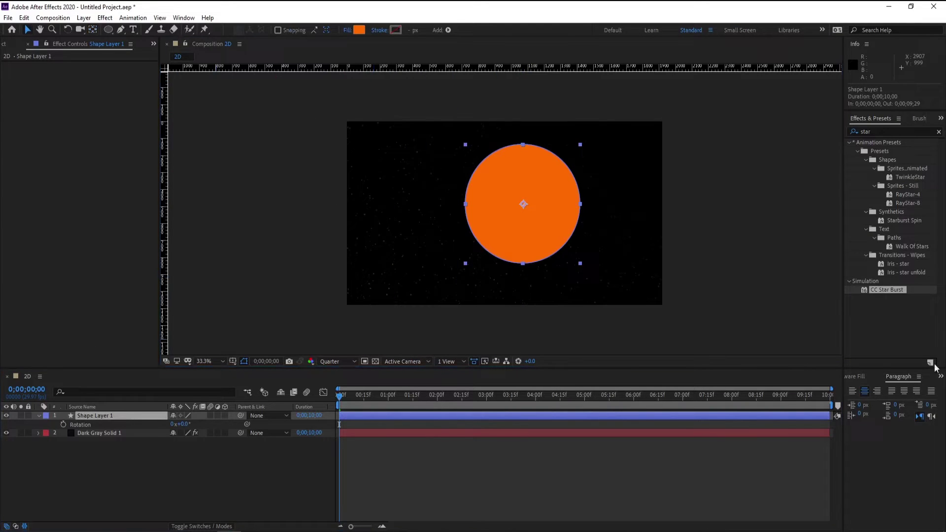
pyautogui.click(940, 377)
pyautogui.click(904, 428)
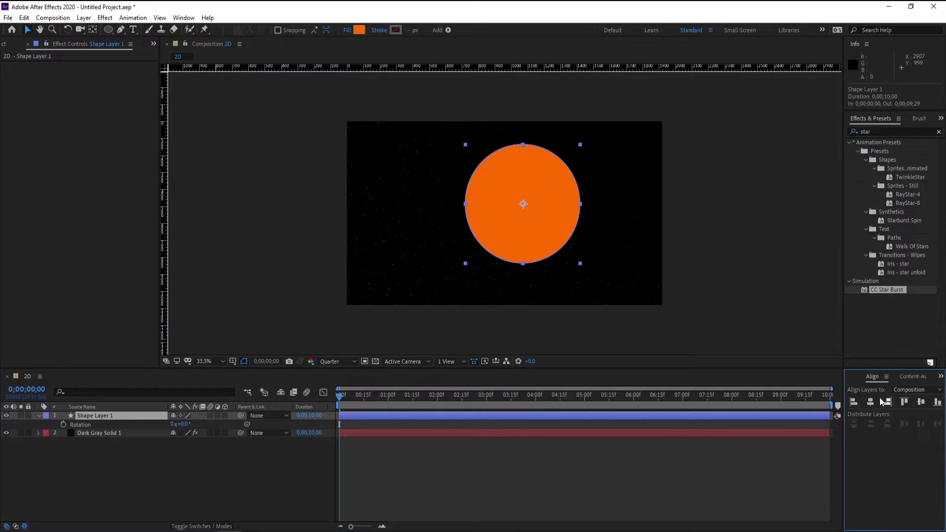
pyautogui.click(871, 402)
pyautogui.click(921, 402)
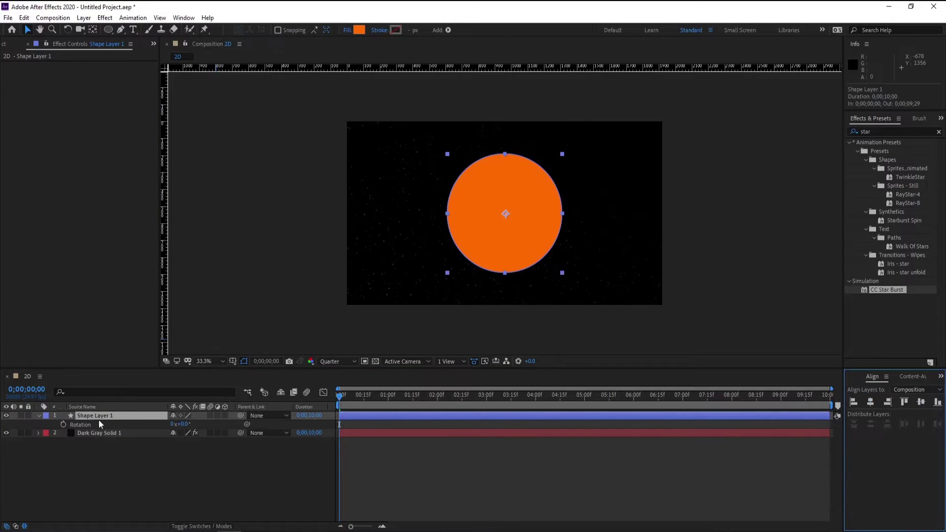
# Step: Set the sun's Scale to 30% and re-centre it in the composition
pyautogui.press('s')
pyautogui.moveTo(183, 423); pyautogui.dragTo(154, 425)
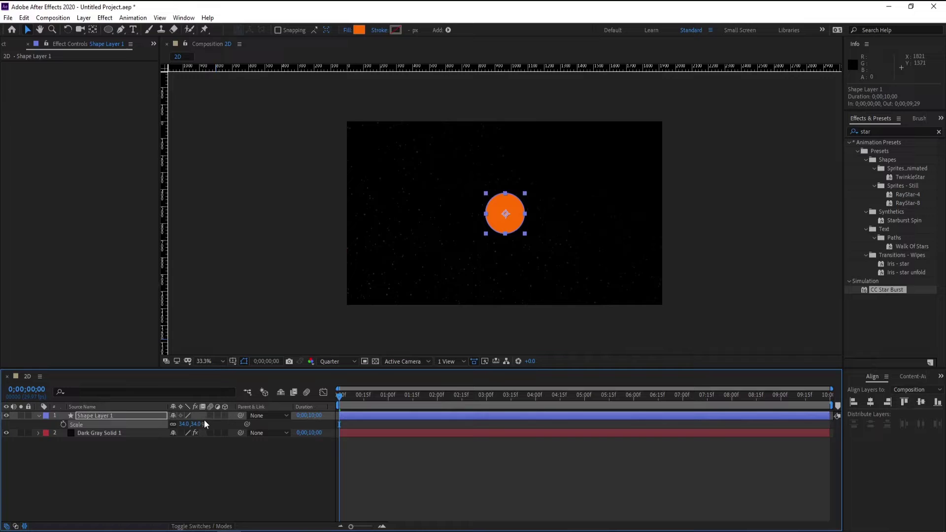
pyautogui.moveTo(194, 424); pyautogui.dragTo(190, 424)
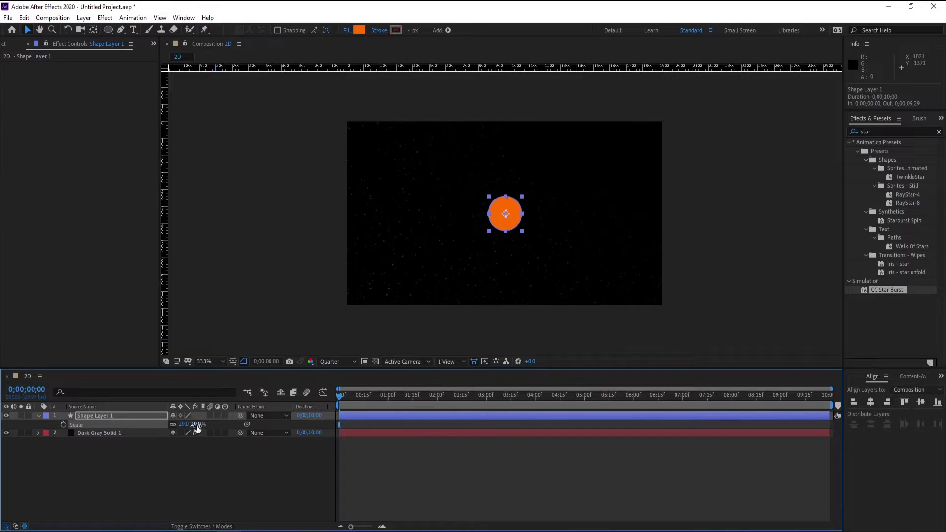
pyautogui.click(197, 424)
pyautogui.press('Return')
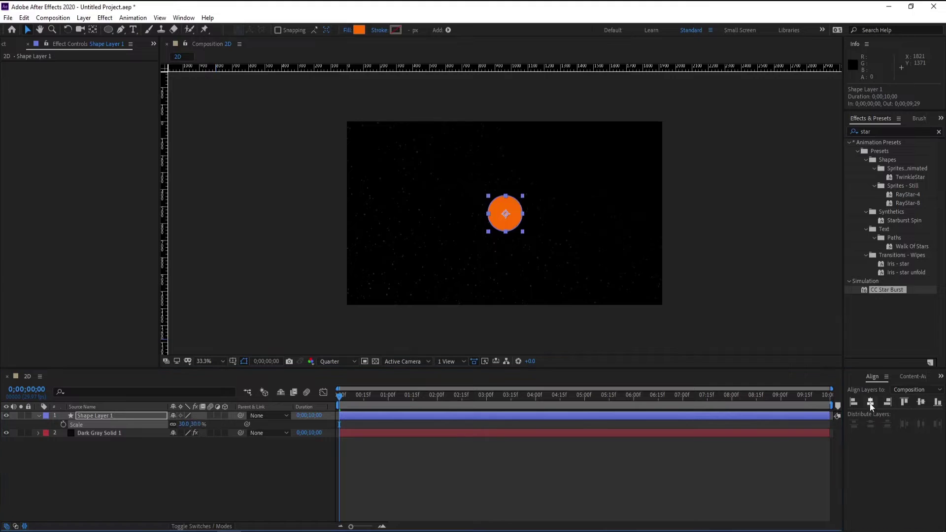
pyautogui.click(903, 401)
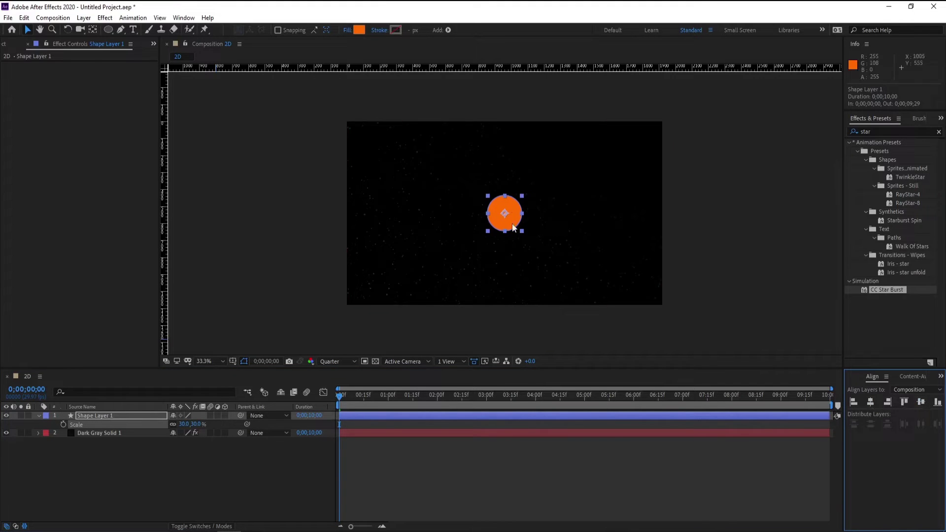
pyautogui.click(15, 45)
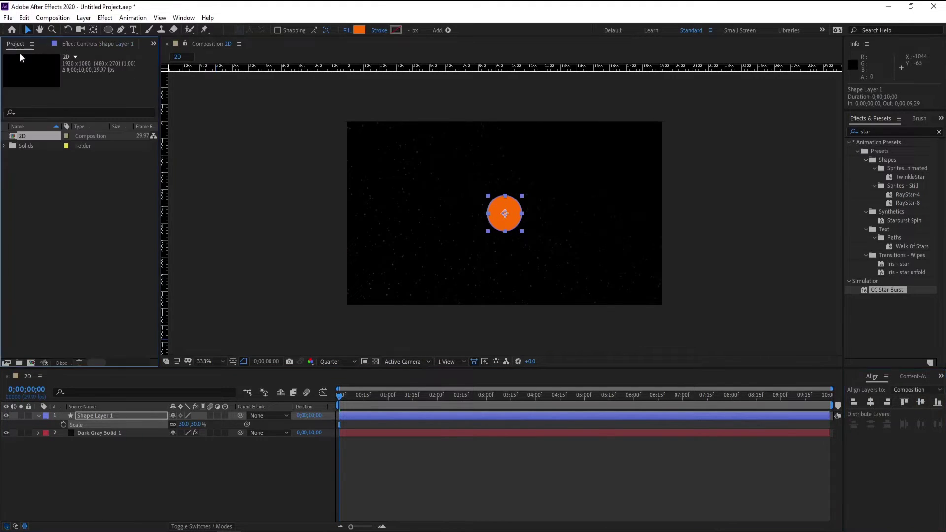
# Step: Duplicate the sun as Shape Layer 2, move it left, and pick a dark brown fill
pyautogui.click(37, 416)
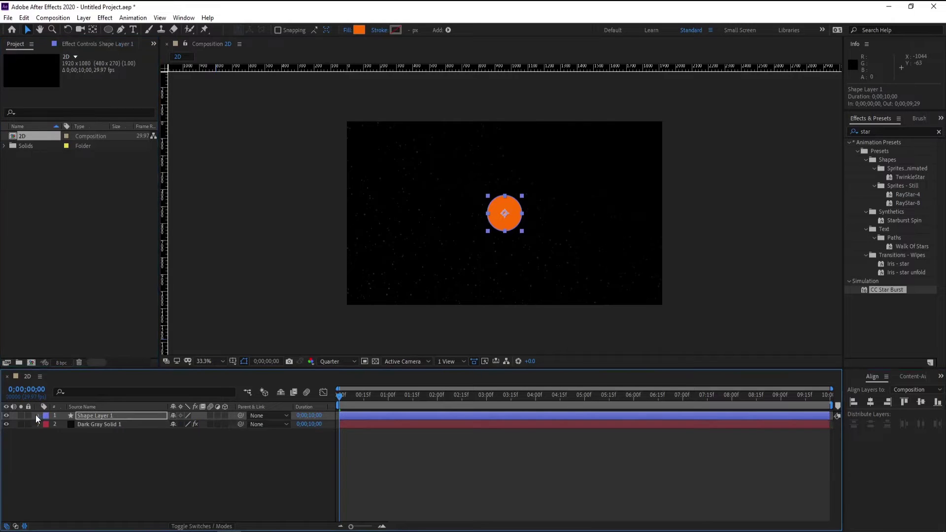
pyautogui.rightClick(94, 446)
pyautogui.click(86, 415)
pyautogui.hotkey('ctrl', 'd')
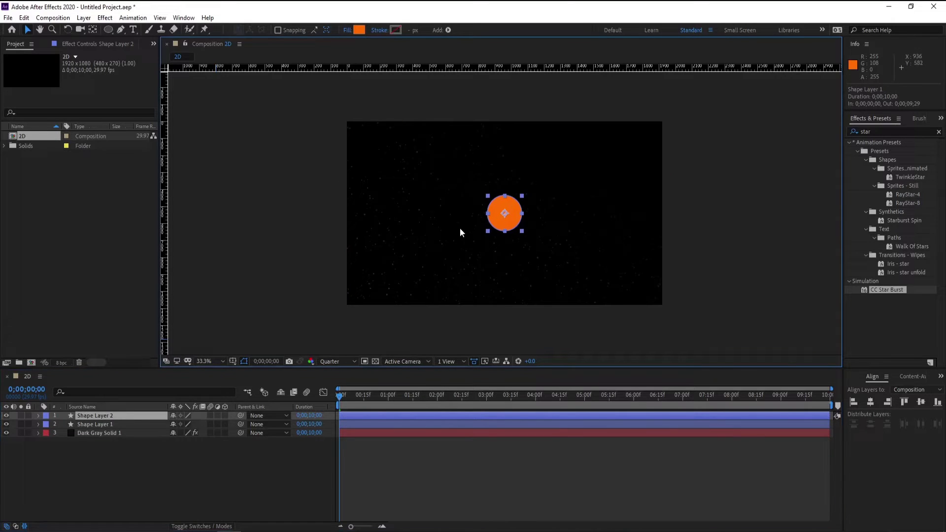
pyautogui.moveTo(504, 220); pyautogui.dragTo(458, 229)
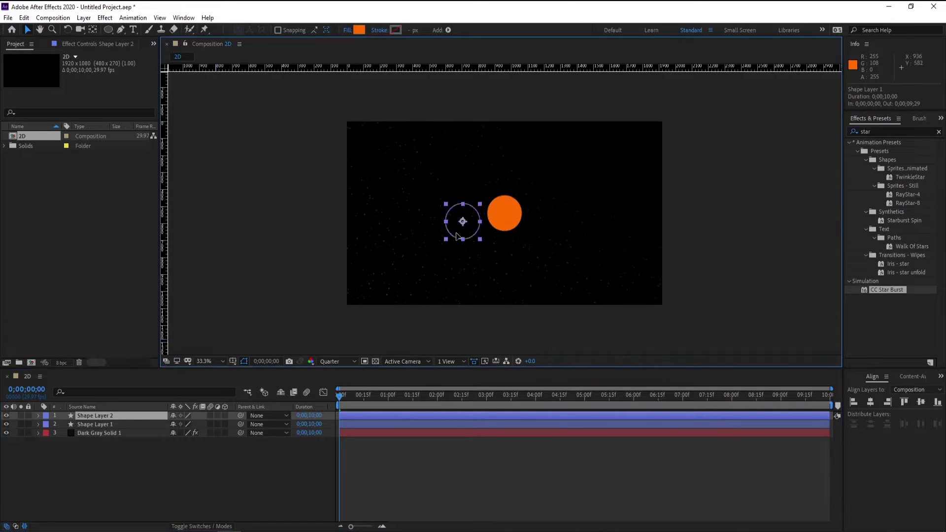
pyautogui.click(360, 30)
pyautogui.moveTo(815, 154)
pyautogui.mouseDown()
pyautogui.moveTo(767, 214)
pyautogui.moveTo(805, 209)
pyautogui.mouseUp()
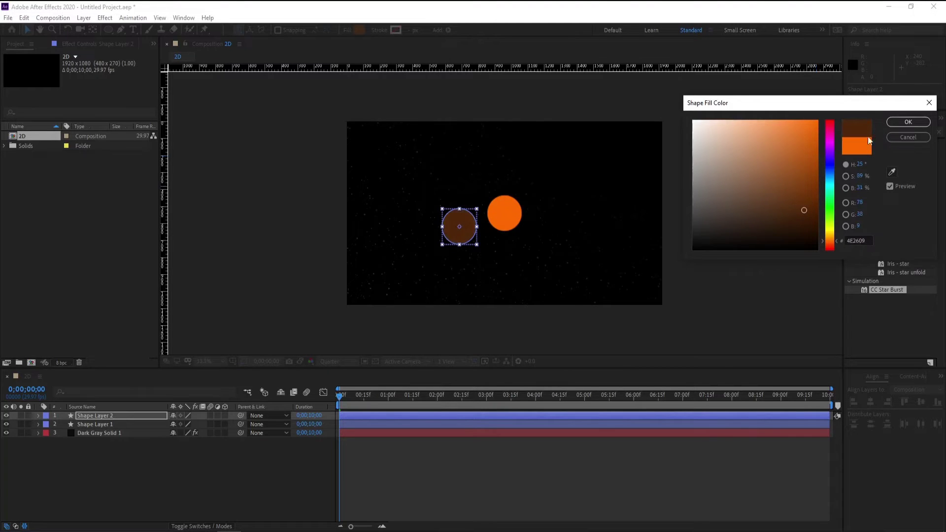
# Step: Set the small circle's fill to a dark reddish-brown (#351212) in Shape Fill Color
pyautogui.moveTo(804, 211)
pyautogui.mouseDown()
pyautogui.moveTo(820, 213)
pyautogui.moveTo(799, 201)
pyautogui.moveTo(804, 192)
pyautogui.mouseUp()
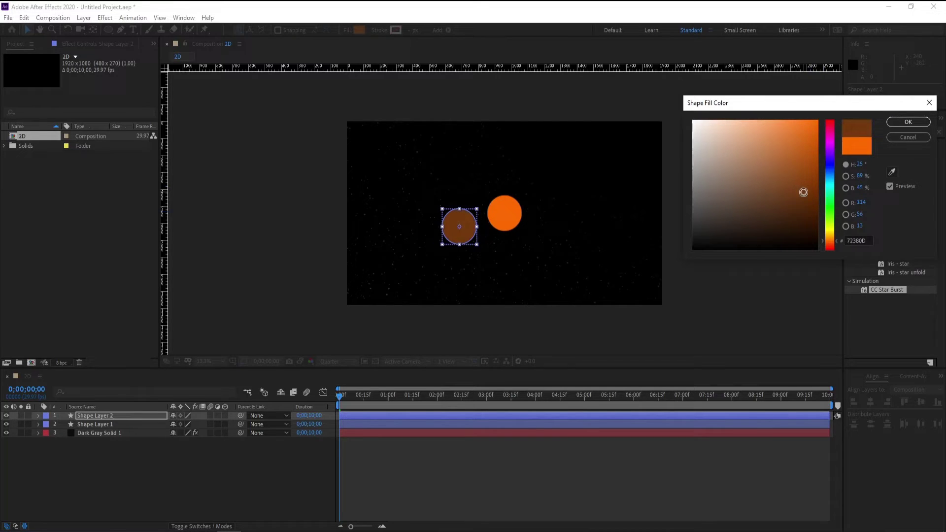
pyautogui.click(830, 127)
pyautogui.moveTo(829, 127); pyautogui.dragTo(830, 118)
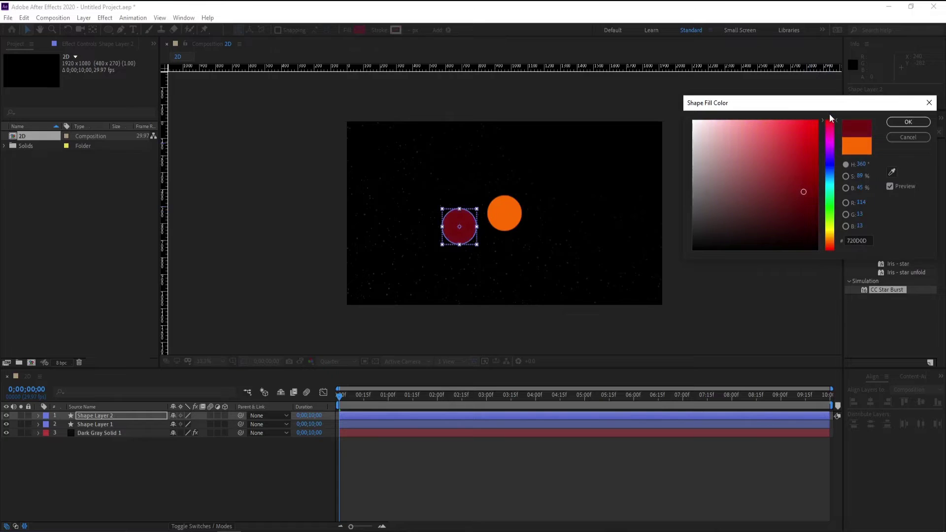
pyautogui.moveTo(804, 191)
pyautogui.mouseDown()
pyautogui.moveTo(808, 217)
pyautogui.moveTo(786, 213)
pyautogui.moveTo(775, 222)
pyautogui.mouseUp()
pyautogui.click(909, 122)
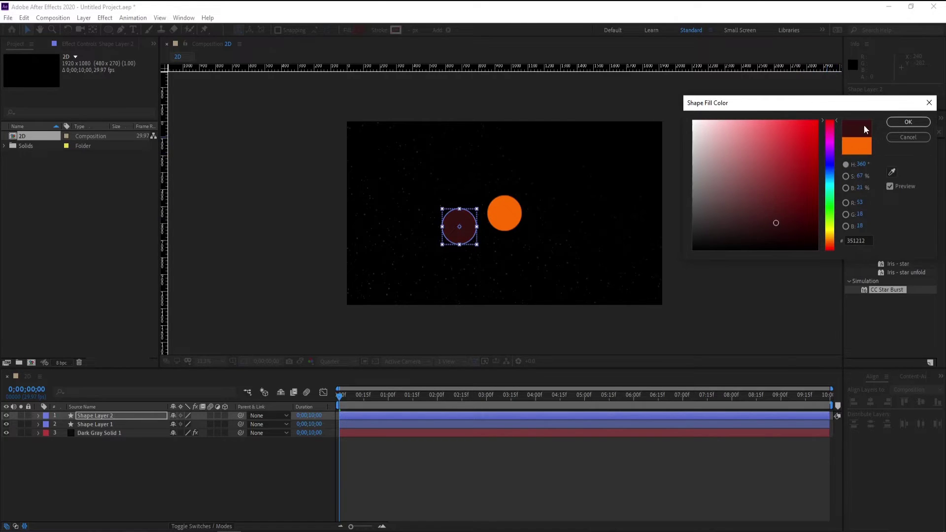
# Step: Confirm the dark red fill and reduce Shape Layer 2's Scale to 8%
pyautogui.click(908, 122)
pyautogui.press('s')
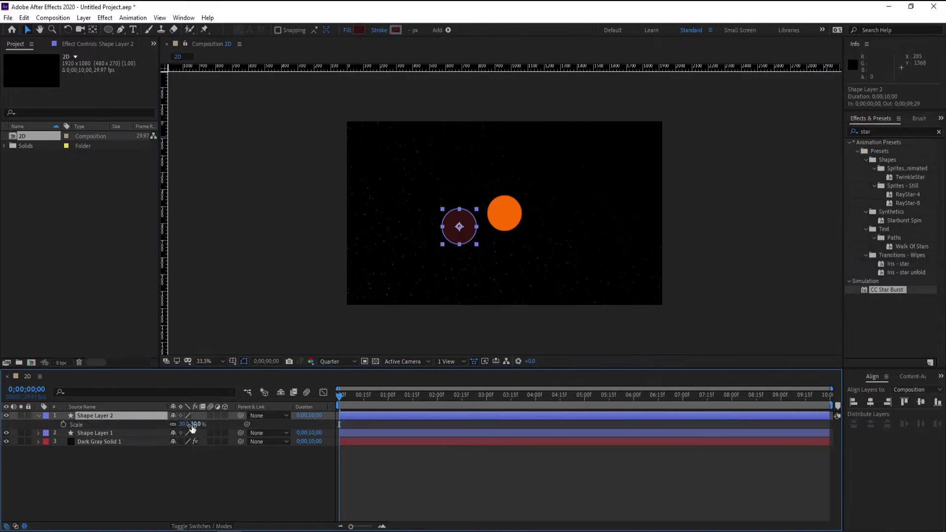
pyautogui.moveTo(193, 426); pyautogui.dragTo(180, 424)
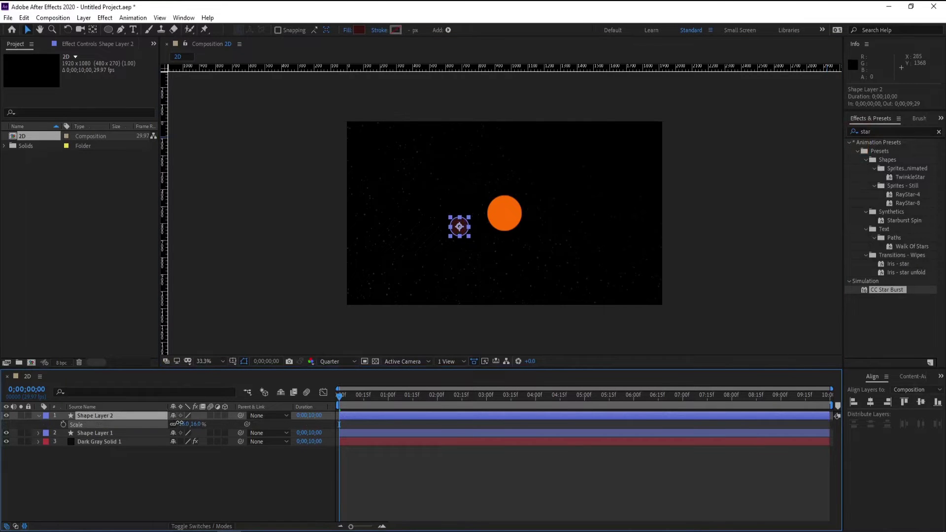
pyautogui.moveTo(402, 294); pyautogui.dragTo(381, 284)
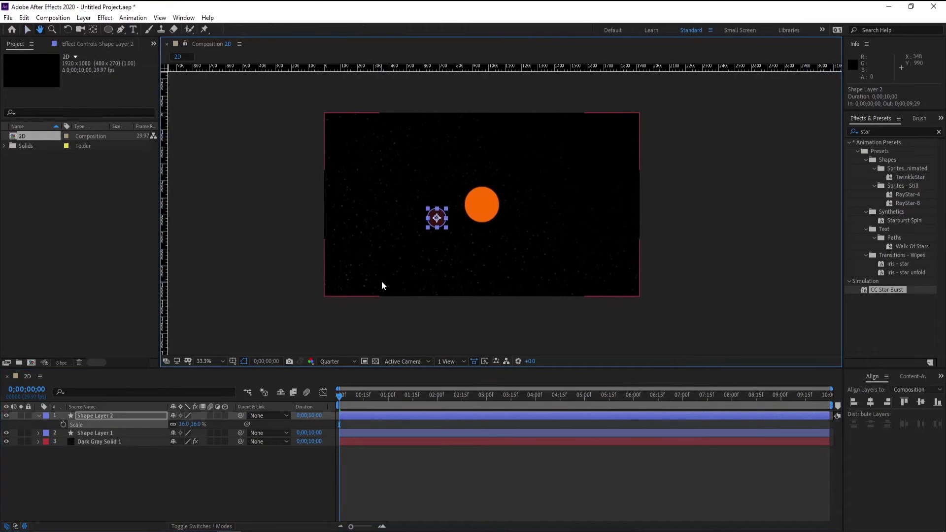
pyautogui.click(185, 425)
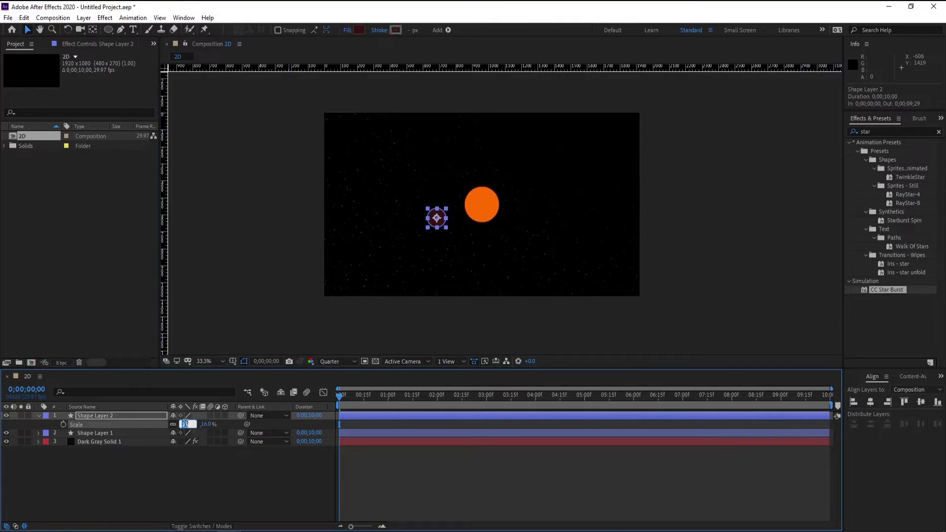
pyautogui.write('10')
pyautogui.press('Return')
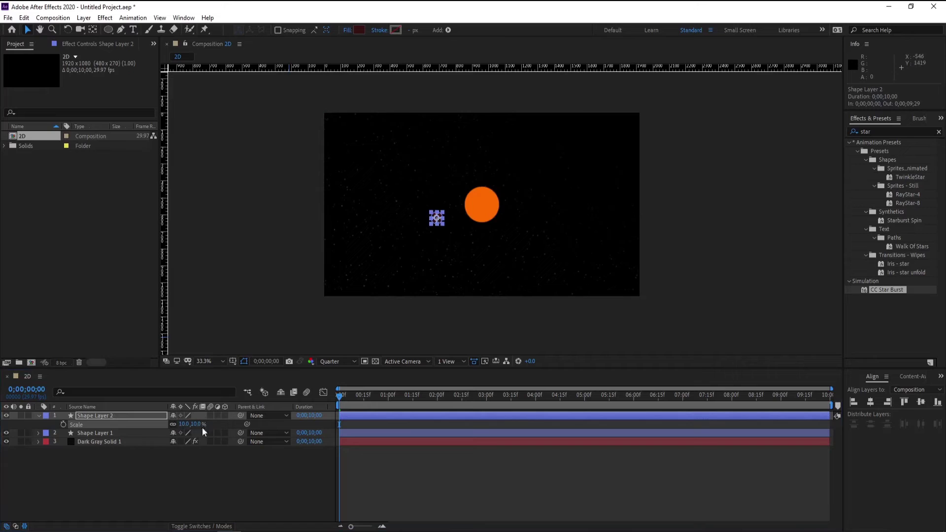
pyautogui.click(186, 424)
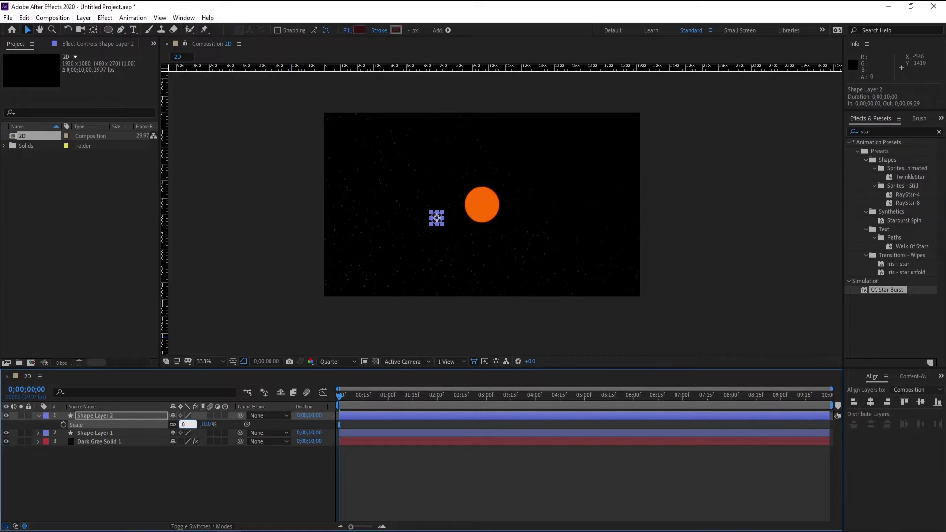
pyautogui.write('0')
pyautogui.press('Return')
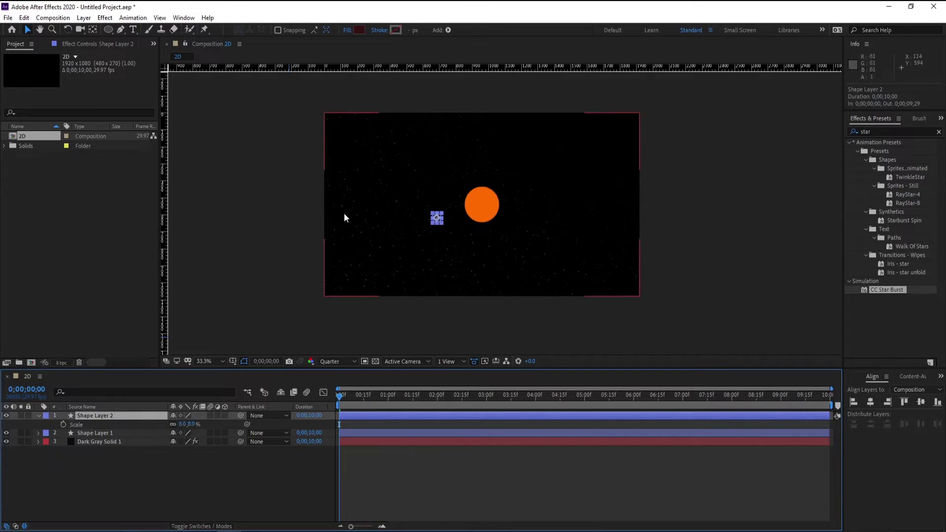
# Step: Zoom the viewer to 50% and nudge the small planet slightly right and down
pyautogui.click(206, 361)
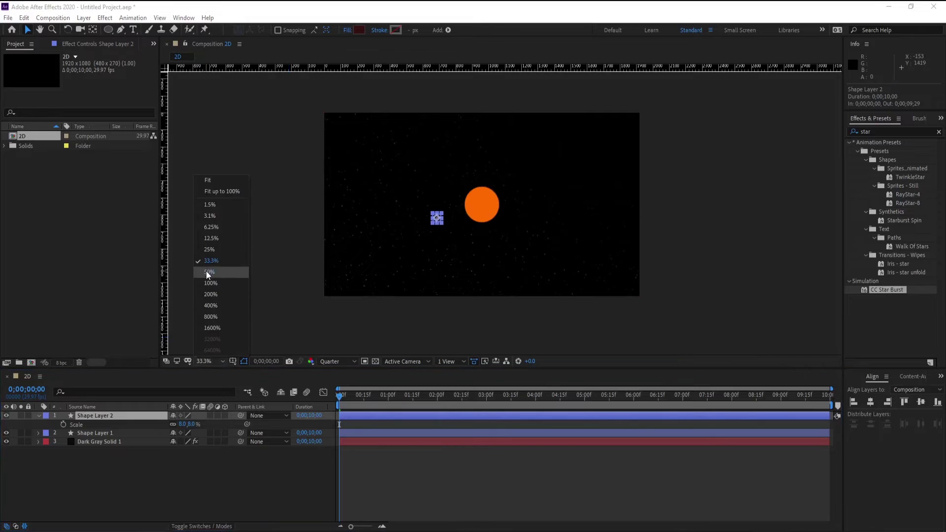
pyautogui.click(207, 273)
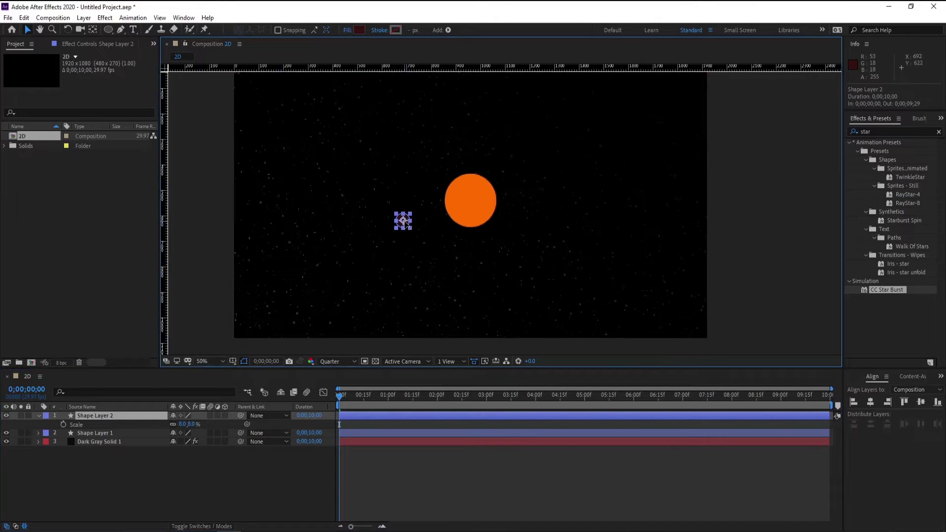
pyautogui.moveTo(404, 221); pyautogui.dragTo(420, 225)
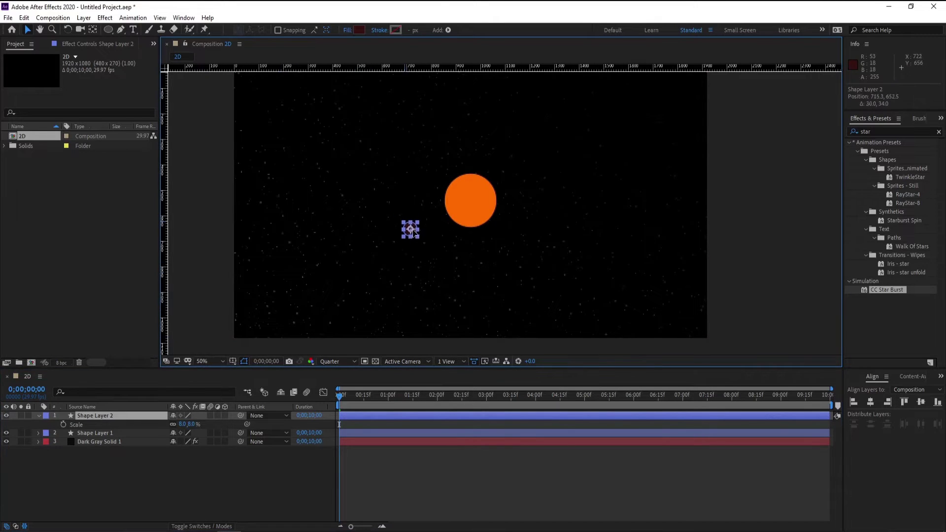
pyautogui.click(38, 415)
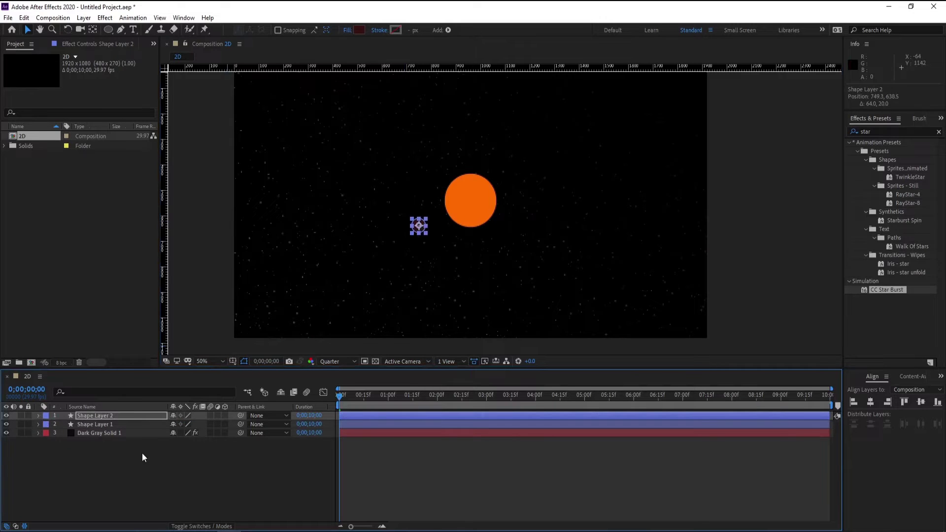
# Step: Move Shape Layer 2's anchor point onto the sun's centre with Pan Behind (Y)
pyautogui.press('y')
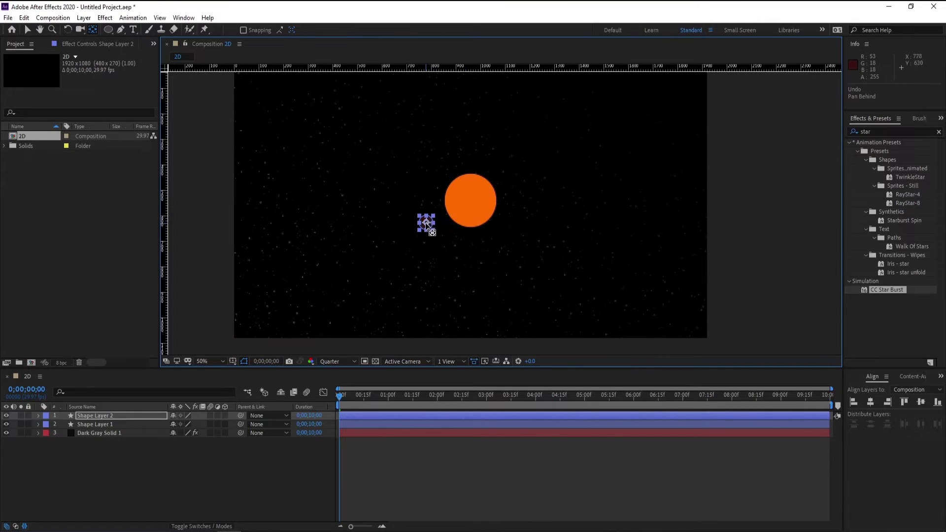
pyautogui.moveTo(426, 222); pyautogui.dragTo(469, 201)
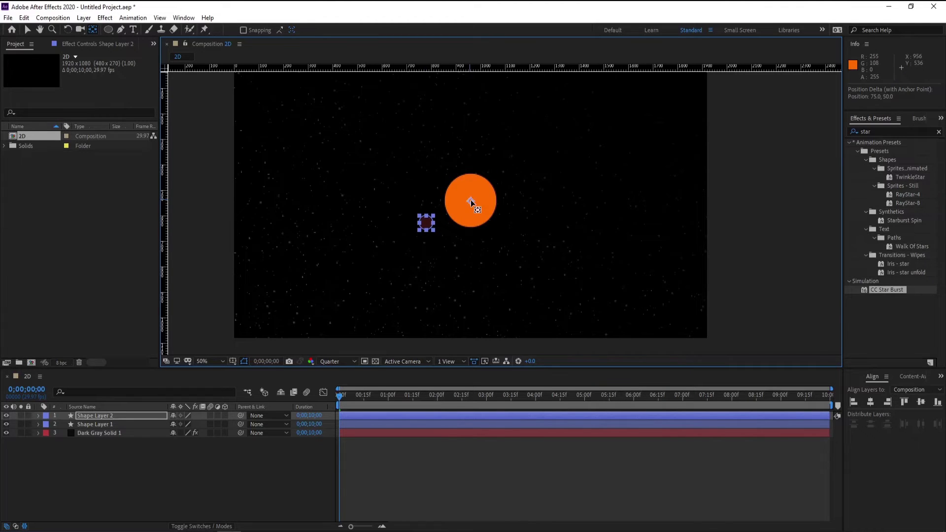
pyautogui.keyDown('shift'); pyautogui.click(106, 425); pyautogui.keyUp('shift')
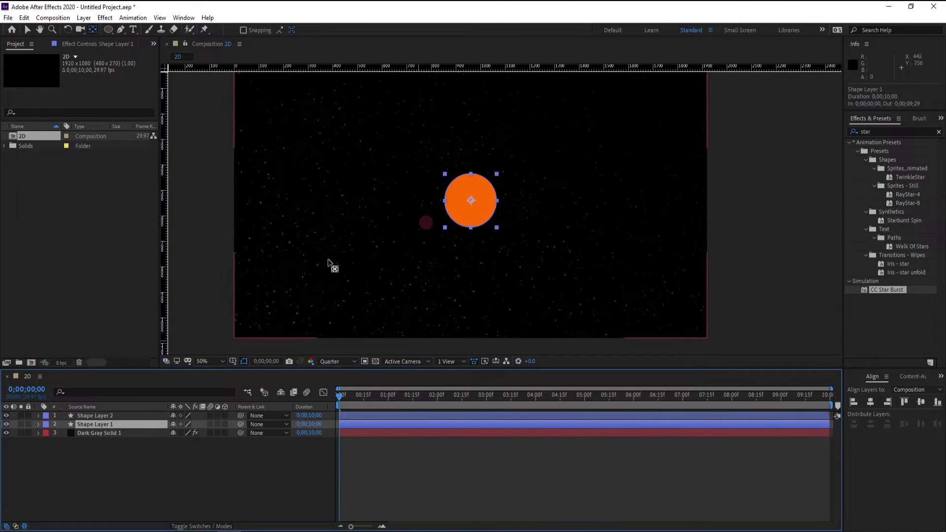
pyautogui.click(134, 417)
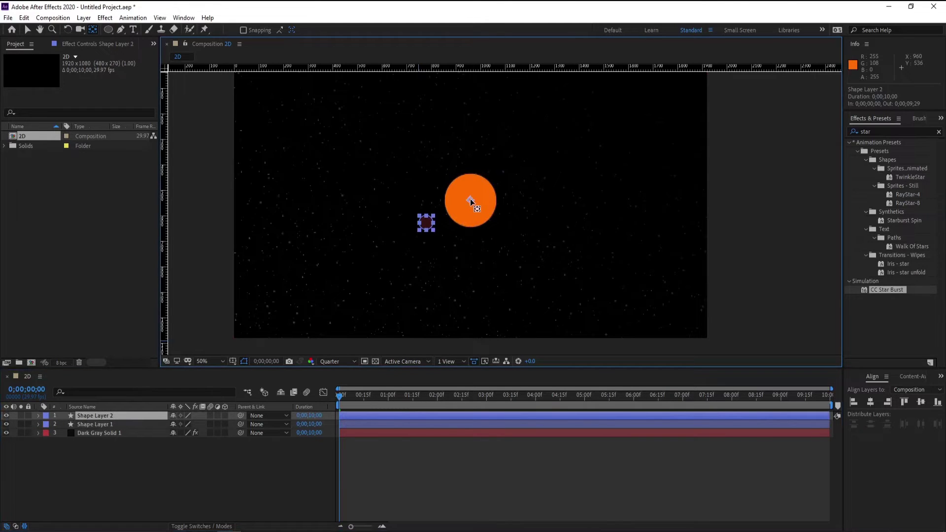
pyautogui.keyDown('shift'); pyautogui.click(109, 424); pyautogui.keyUp('shift')
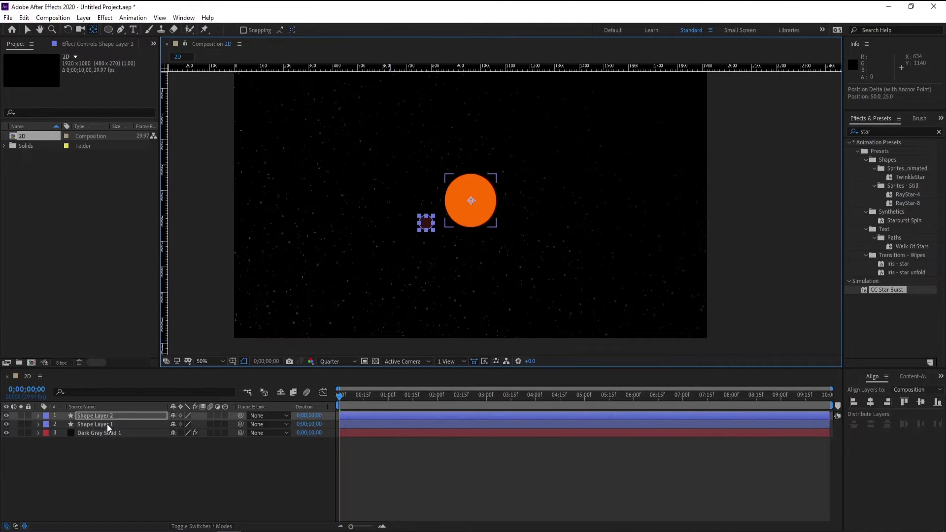
pyautogui.click(108, 416)
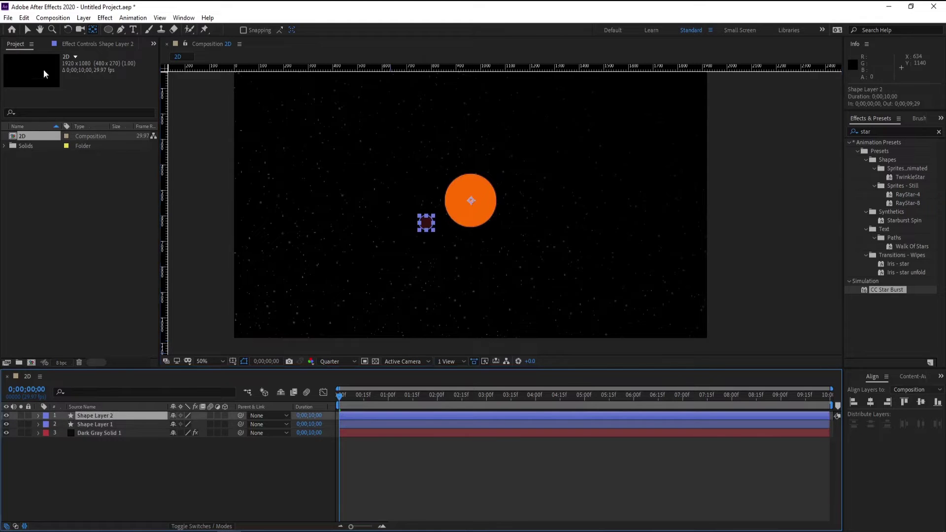
# Step: Add a time-based expression to the planet's Rotation and preview the orbit
pyautogui.click(26, 29)
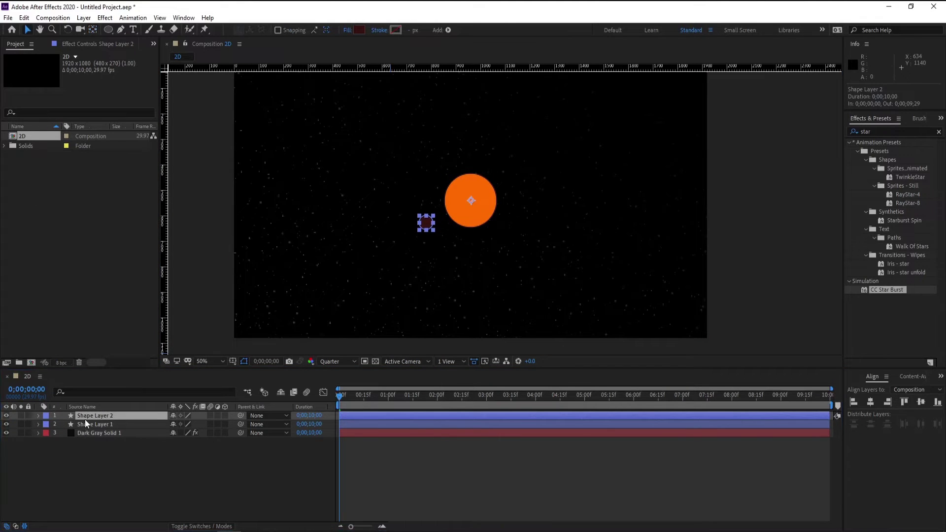
pyautogui.press('r')
pyautogui.moveTo(185, 424)
pyautogui.mouseDown()
pyautogui.moveTo(367, 403)
pyautogui.moveTo(207, 416)
pyautogui.mouseUp()
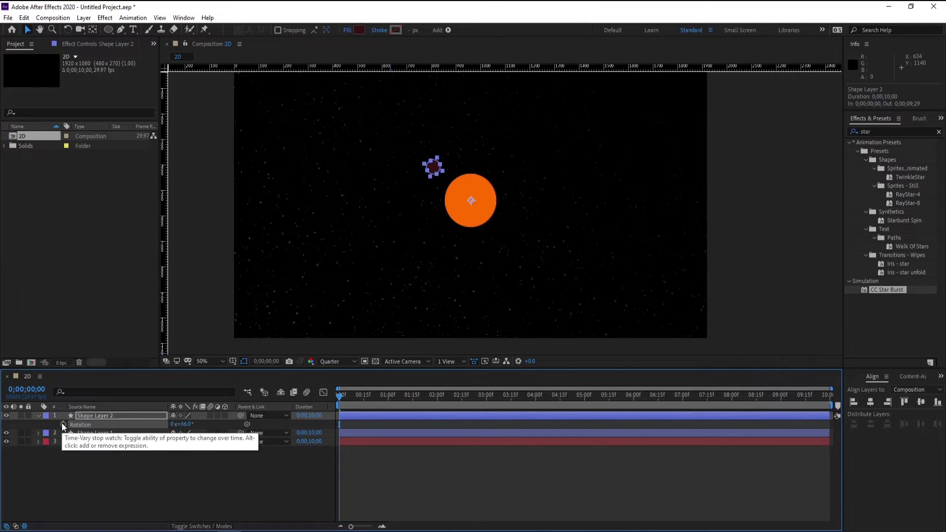
pyautogui.click(62, 425)
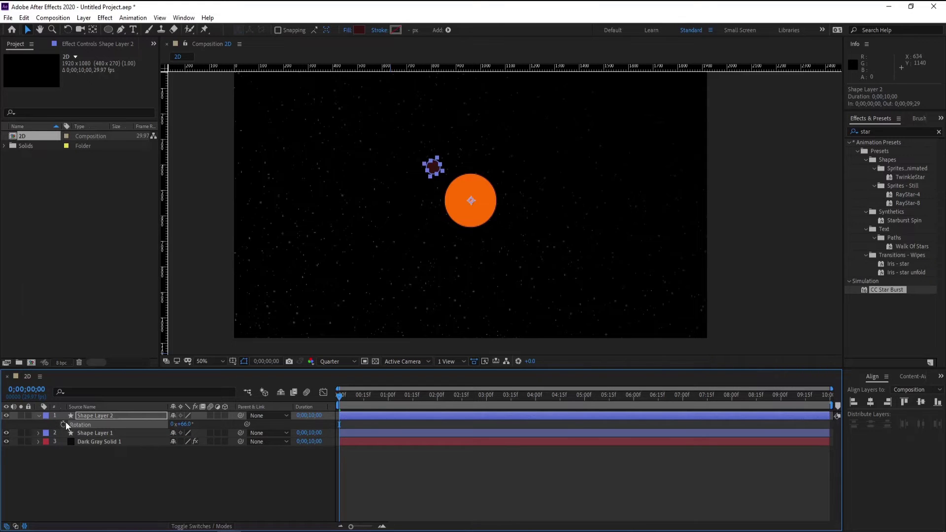
pyautogui.keyDown('alt'); pyautogui.click(63, 424); pyautogui.keyUp('alt')
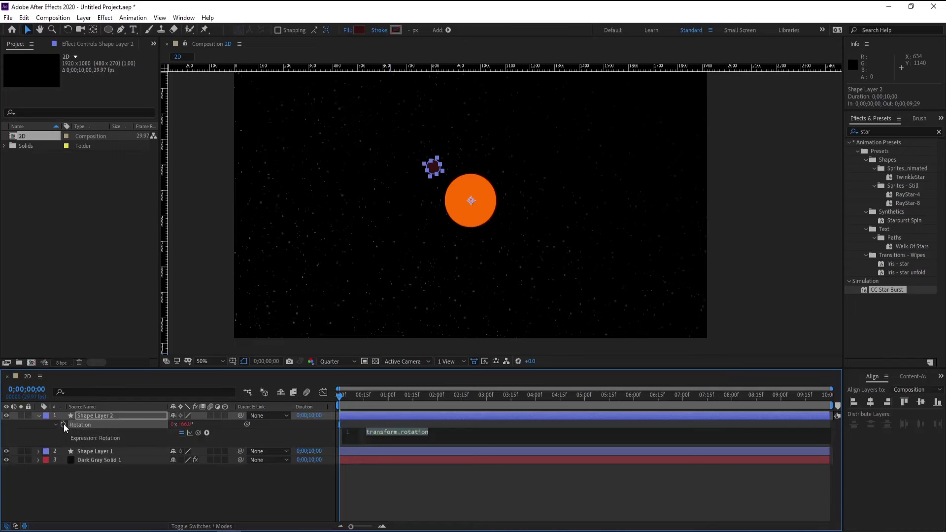
pyautogui.write('tim')
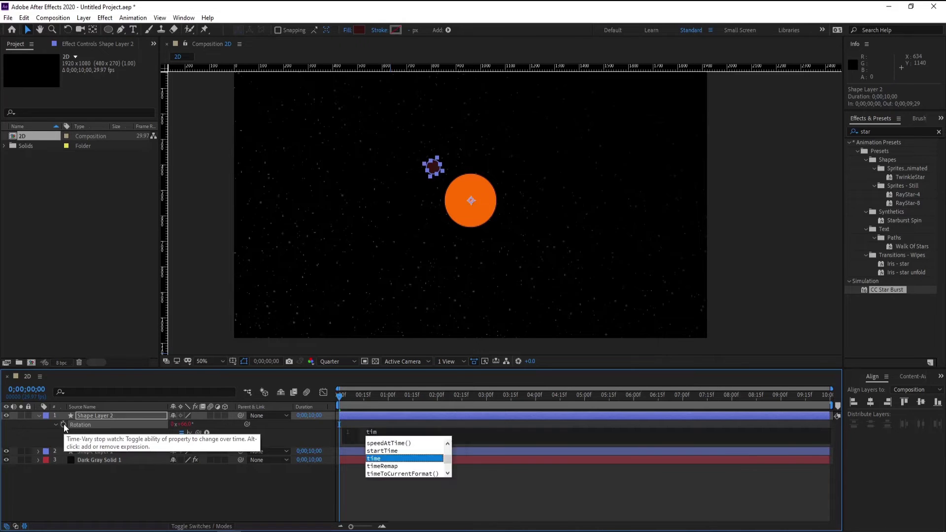
pyautogui.write('e*')
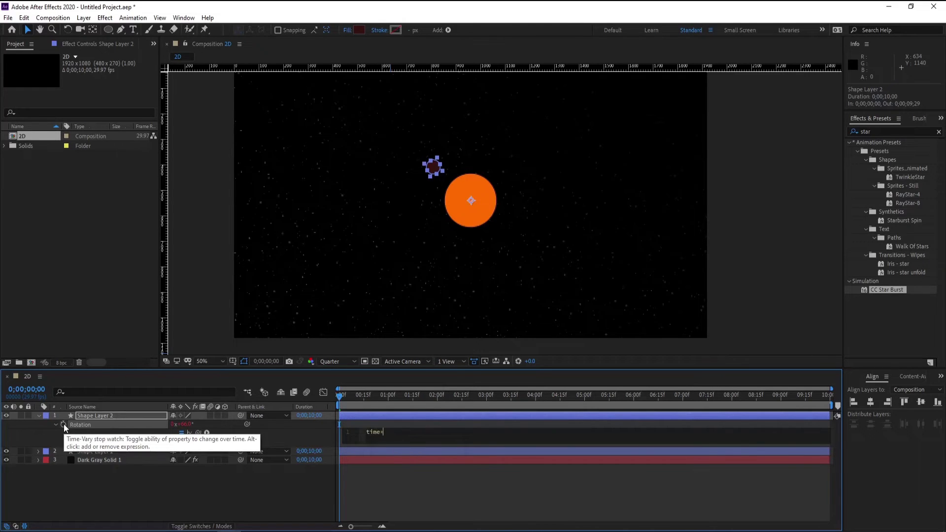
pyautogui.write('5')
pyautogui.click(91, 417)
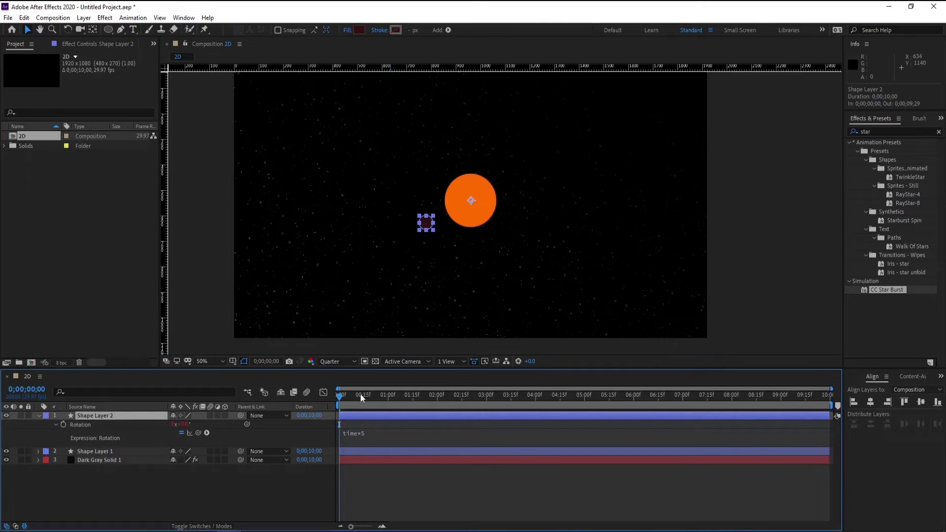
pyautogui.moveTo(341, 396)
pyautogui.mouseDown()
pyautogui.moveTo(411, 398)
pyautogui.moveTo(341, 403)
pyautogui.mouseUp()
# Step: Change the rotation expression to time*300, preview the orbit, and collapse Rotation
pyautogui.click(362, 436)
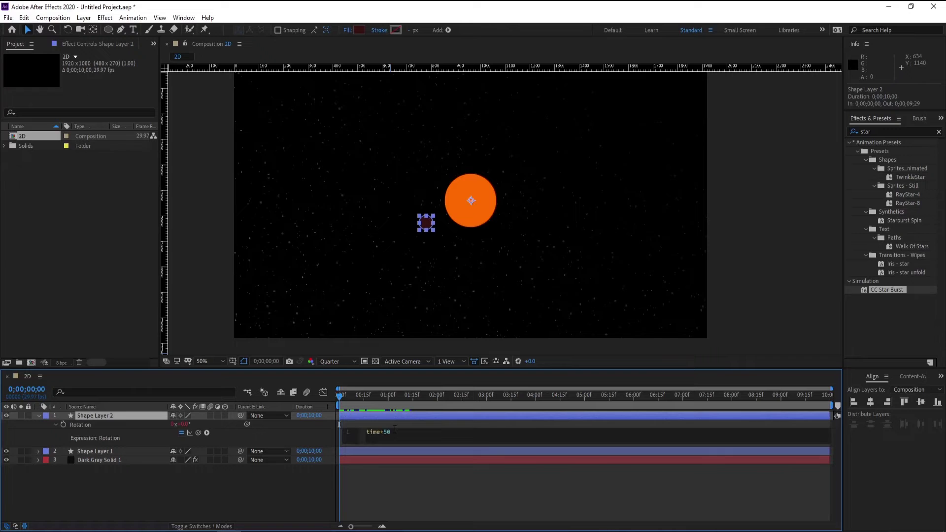
pyautogui.write('0')
pyautogui.click(394, 419)
pyautogui.moveTo(342, 396)
pyautogui.mouseDown()
pyautogui.moveTo(461, 402)
pyautogui.moveTo(349, 403)
pyautogui.mouseUp()
pyautogui.click(370, 434)
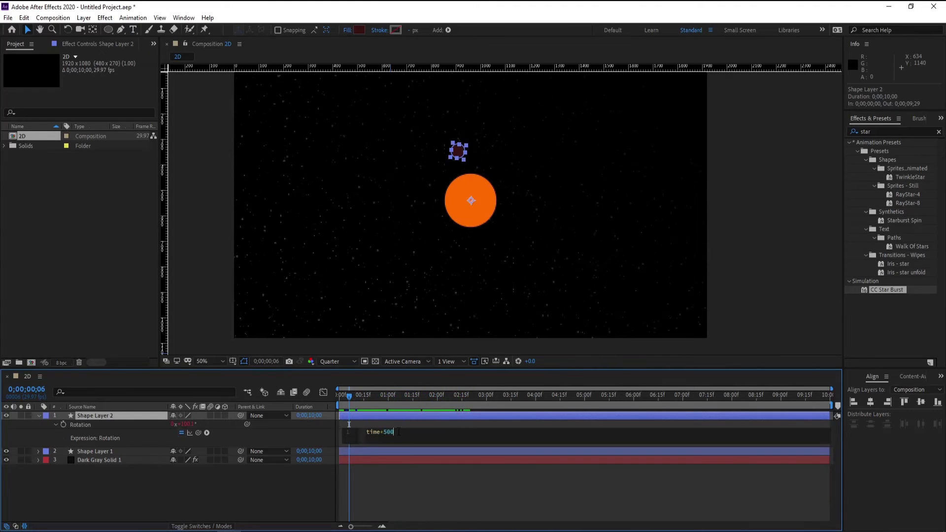
pyautogui.press('BackSpace')
pyautogui.press('BackSpace')
pyautogui.press('BackSpace')
pyautogui.write('00')
pyautogui.click(398, 444)
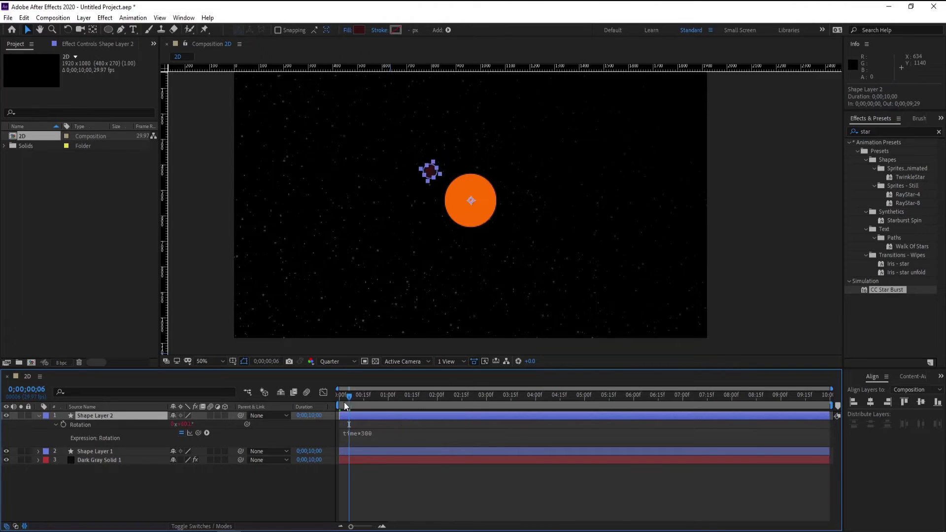
pyautogui.moveTo(344, 399)
pyautogui.mouseDown()
pyautogui.moveTo(430, 396)
pyautogui.moveTo(341, 399)
pyautogui.mouseUp()
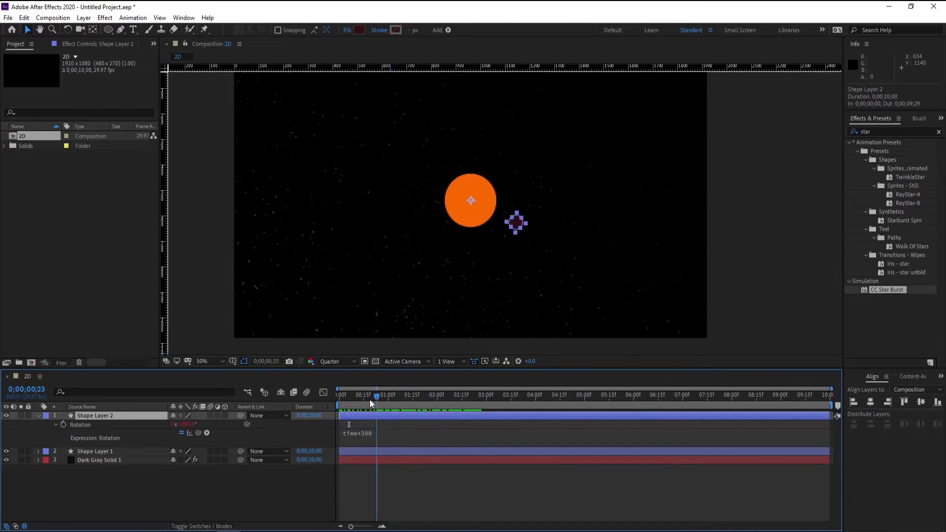
pyautogui.click(37, 416)
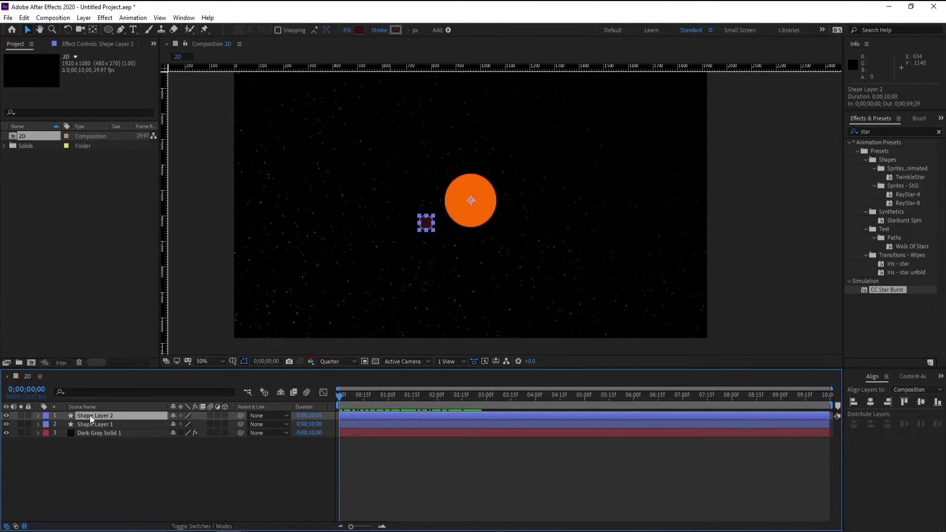
# Step: Rename Shape Layer 1 to Sun and Shape Layer 2 to Mercury
pyautogui.click(96, 422)
pyautogui.rightClick(95, 422)
pyautogui.click(104, 409)
pyautogui.write('S')
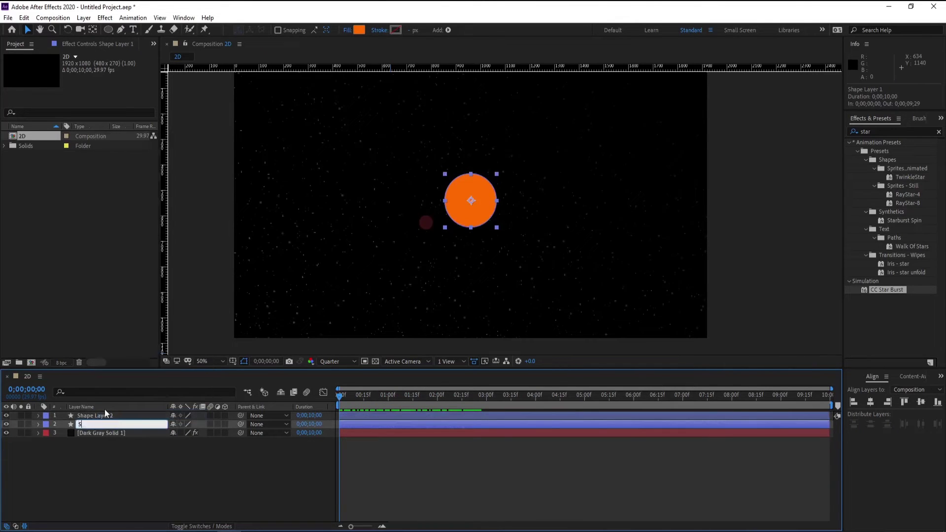
pyautogui.write('un')
pyautogui.press('Return')
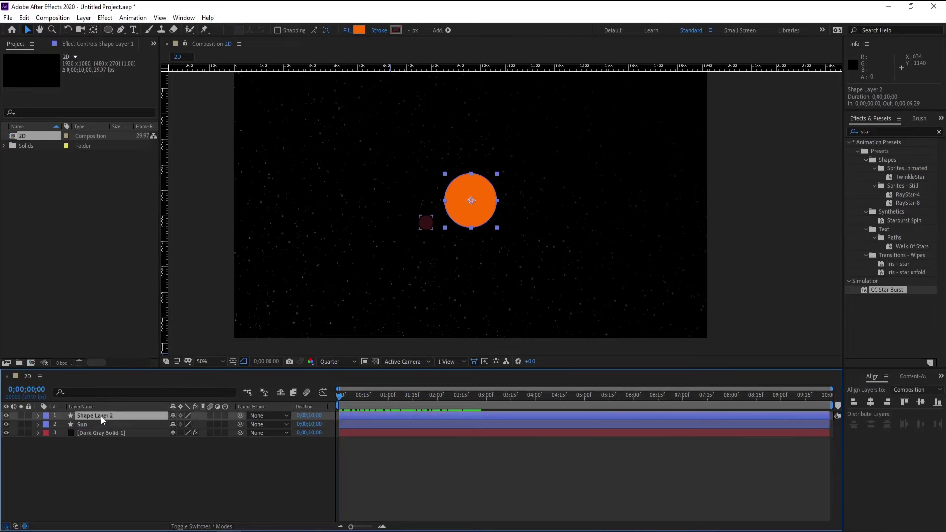
pyautogui.rightClick(102, 416)
pyautogui.click(115, 405)
pyautogui.write('Mer')
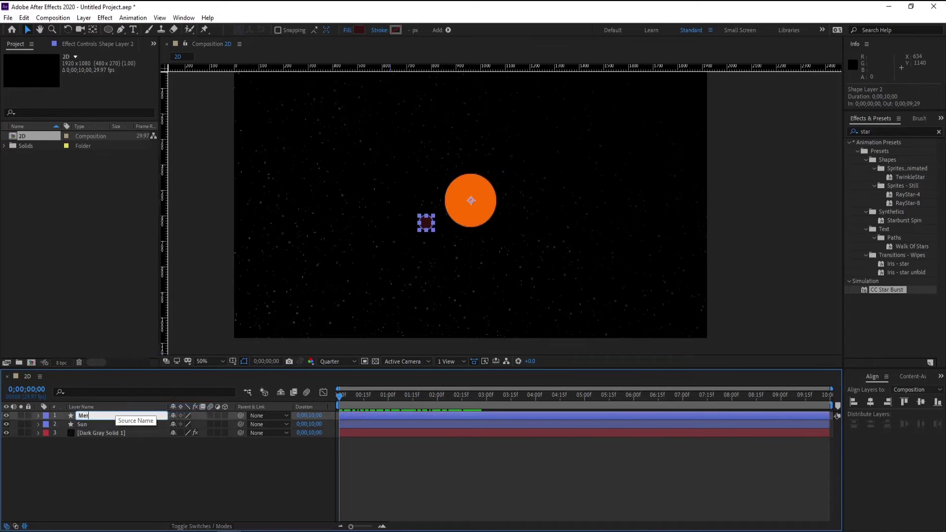
pyautogui.write('cry')
pyautogui.click(103, 416)
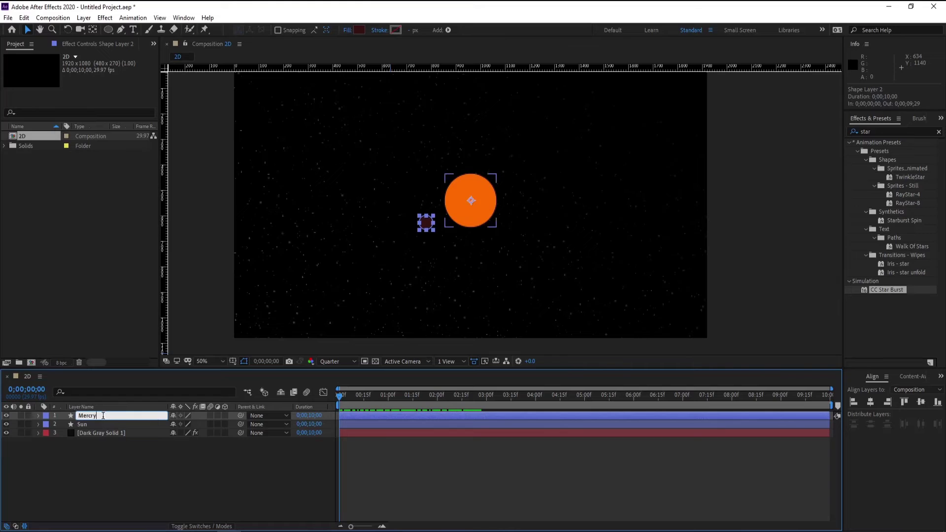
pyautogui.write('u')
pyautogui.press('Return')
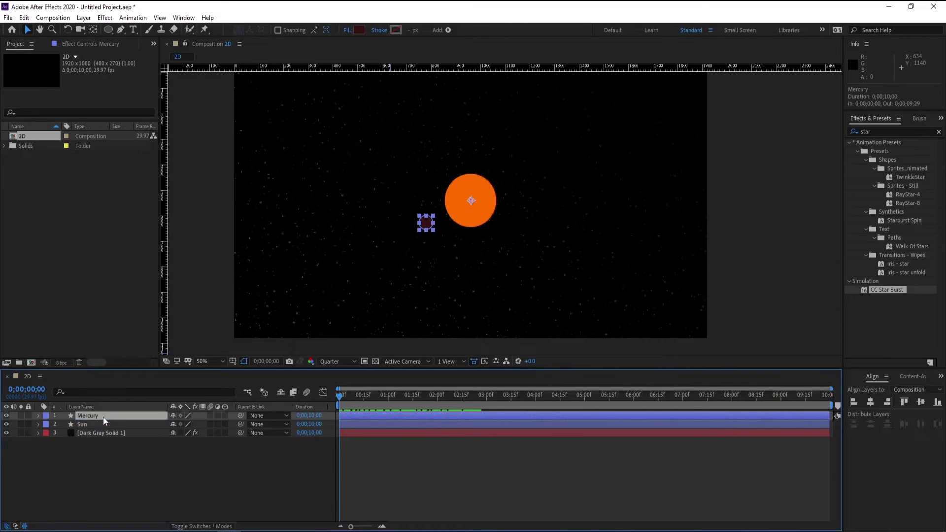
# Step: Duplicate Mercury and rename the copy Venus
pyautogui.hotkey('ctrl', 'd')
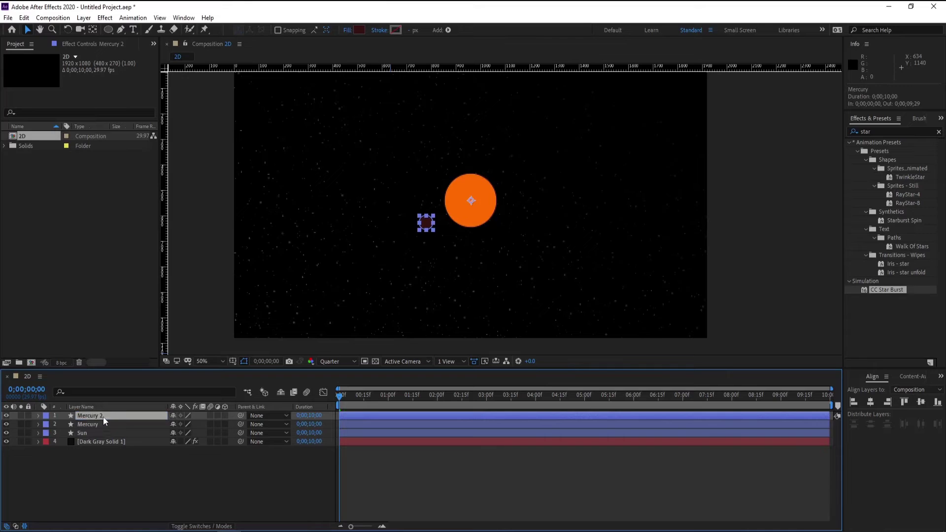
pyautogui.rightClick(103, 418)
pyautogui.click(119, 410)
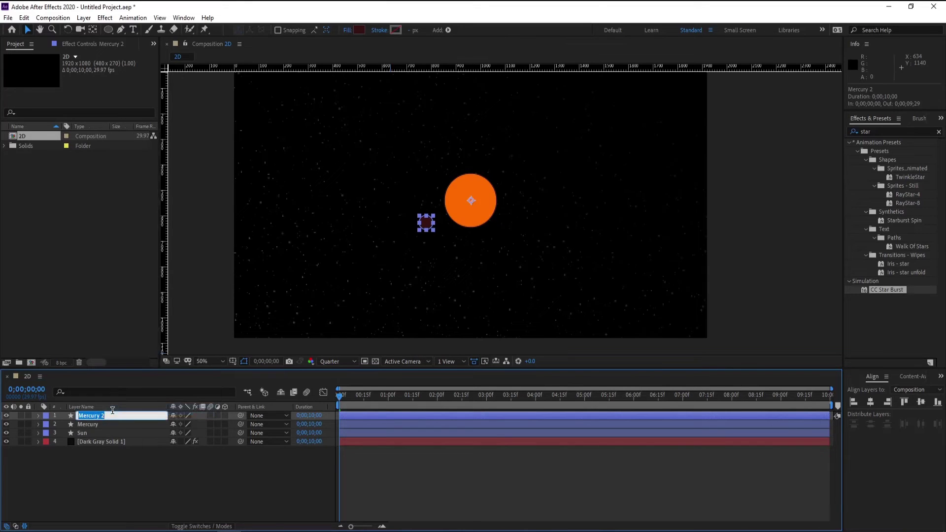
pyautogui.write('Venus')
pyautogui.press('Return')
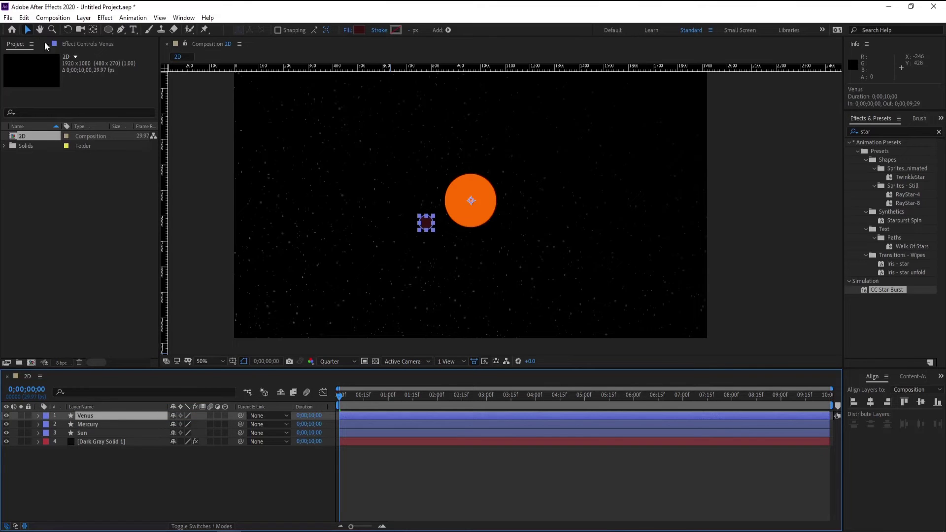
# Step: Set the Venus layer's Scale to 12%
pyautogui.press('s')
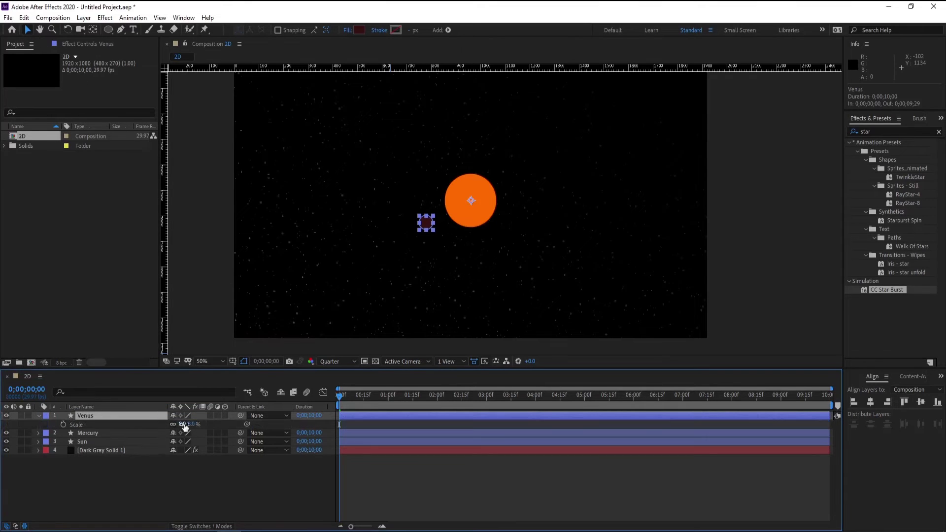
pyautogui.click(185, 425)
pyautogui.write('12')
pyautogui.press('Return')
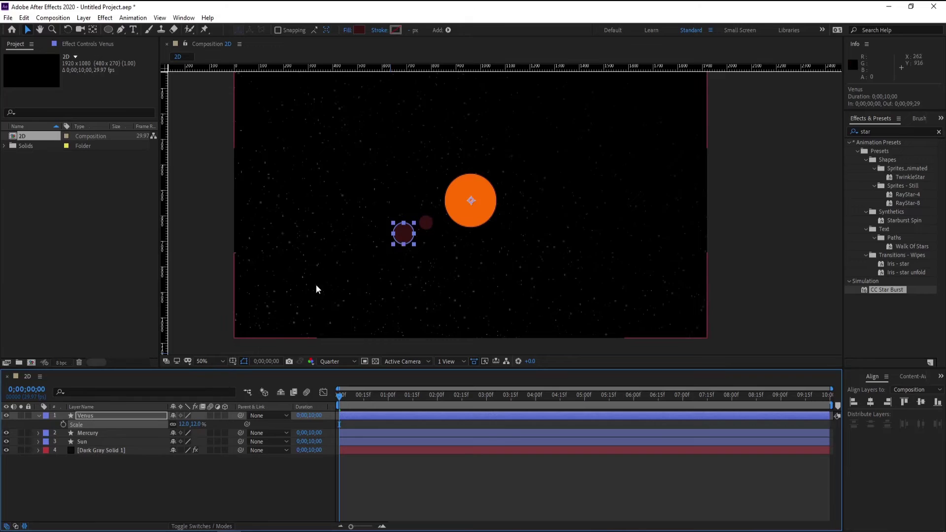
pyautogui.click(183, 425)
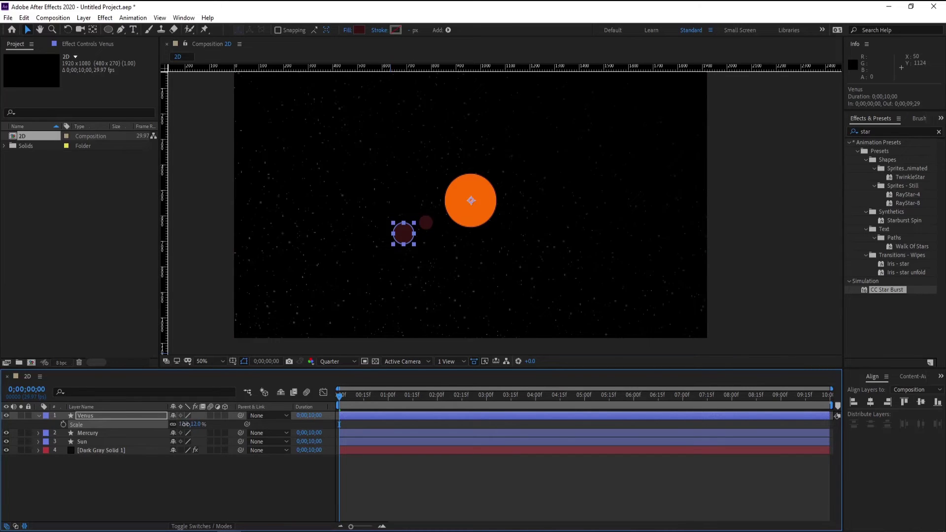
pyautogui.write('8')
pyautogui.press('Return')
pyautogui.click(184, 425)
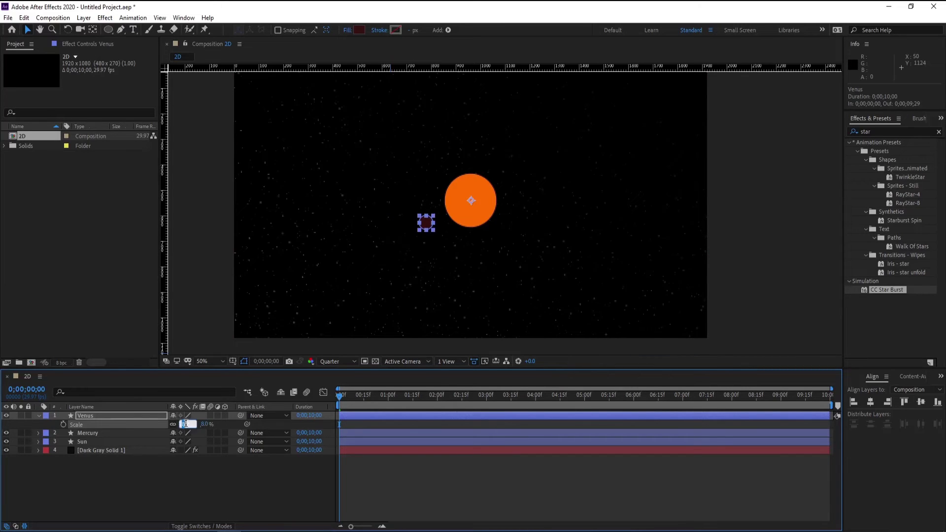
pyautogui.write('12')
pyautogui.press('Return')
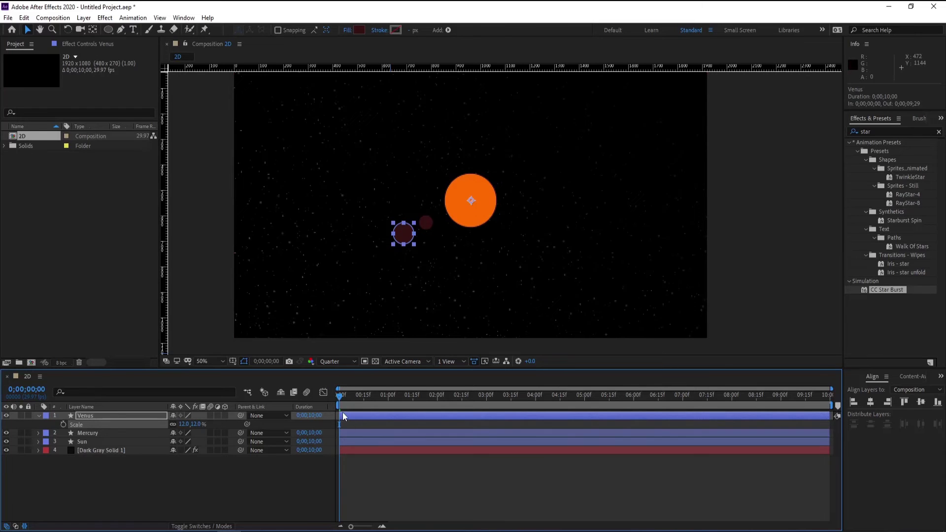
# Step: Give Venus a dark olive fill (#2F3000) in Shape Fill Color
pyautogui.click(359, 31)
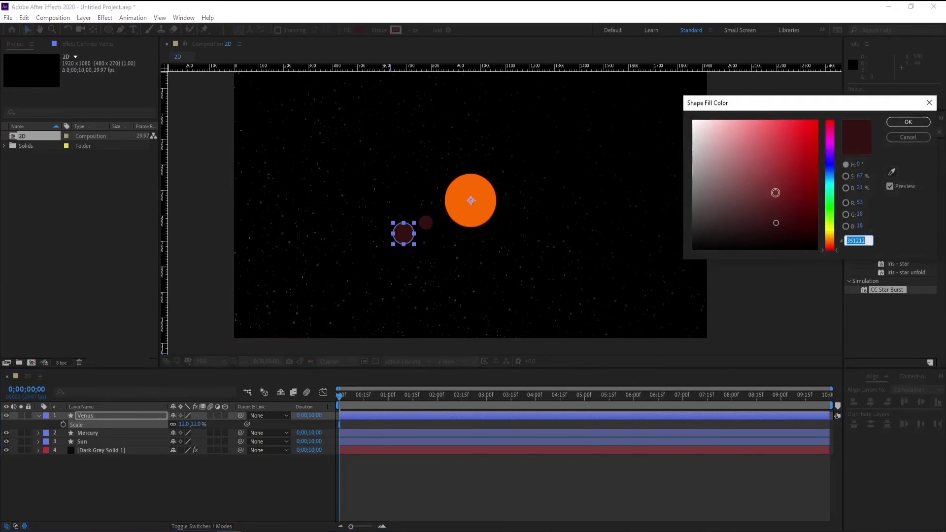
pyautogui.moveTo(832, 229)
pyautogui.mouseDown()
pyautogui.moveTo(820, 210)
pyautogui.moveTo(830, 239)
pyautogui.mouseUp()
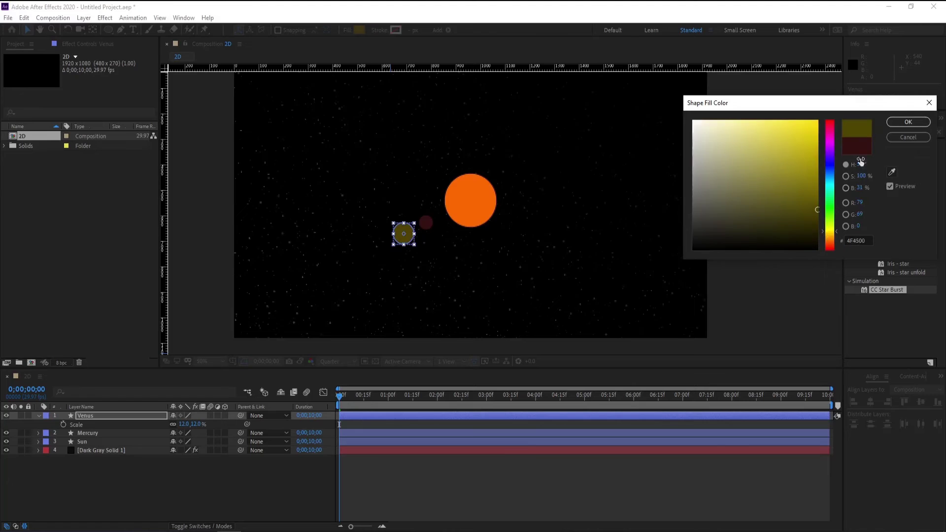
pyautogui.click(909, 122)
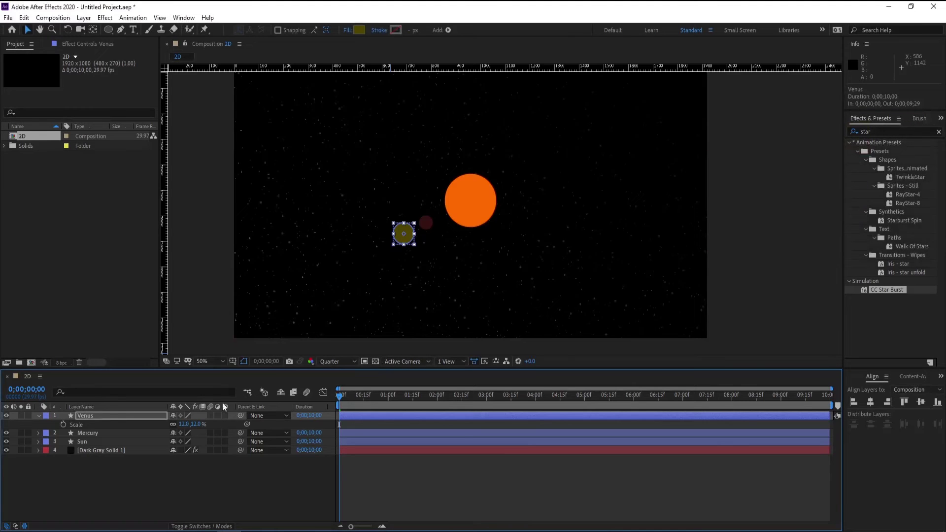
pyautogui.click(359, 31)
pyautogui.moveTo(810, 221); pyautogui.dragTo(820, 226)
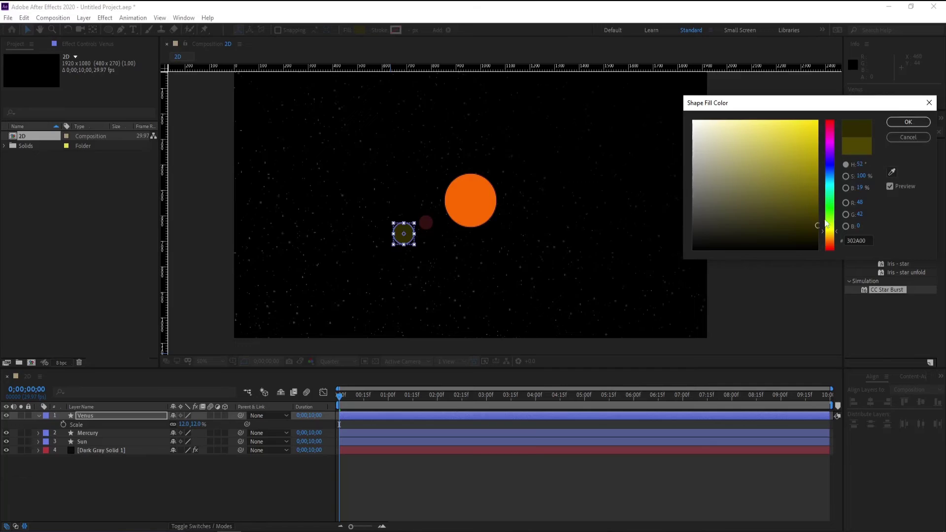
pyautogui.moveTo(829, 227)
pyautogui.mouseDown()
pyautogui.moveTo(832, 239)
pyautogui.moveTo(831, 231)
pyautogui.mouseUp()
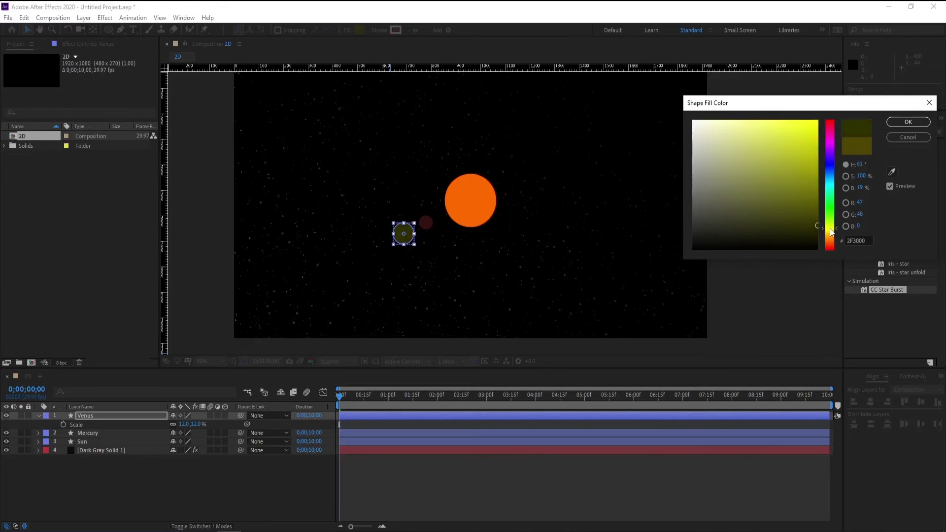
pyautogui.click(909, 122)
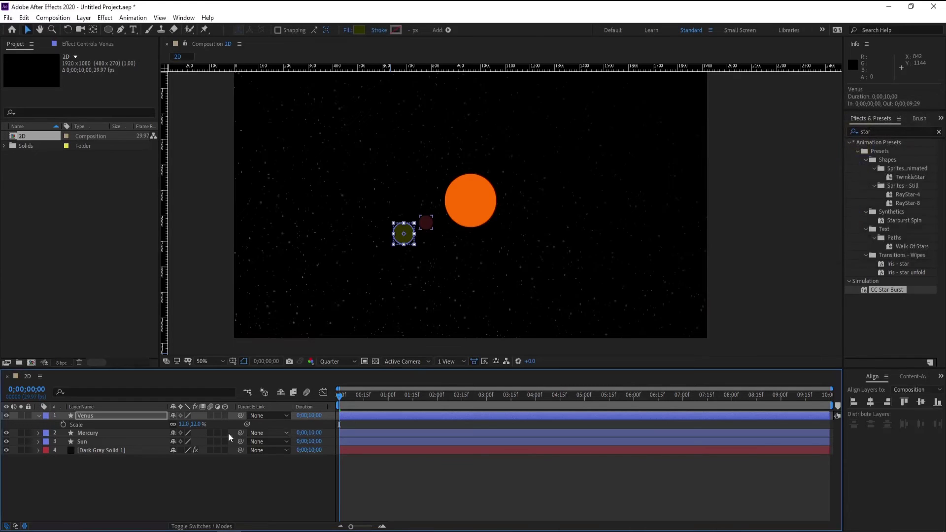
# Step: Add a time*250 expression to Venus's Rotation and scrub to preview its orbit
pyautogui.click(39, 416)
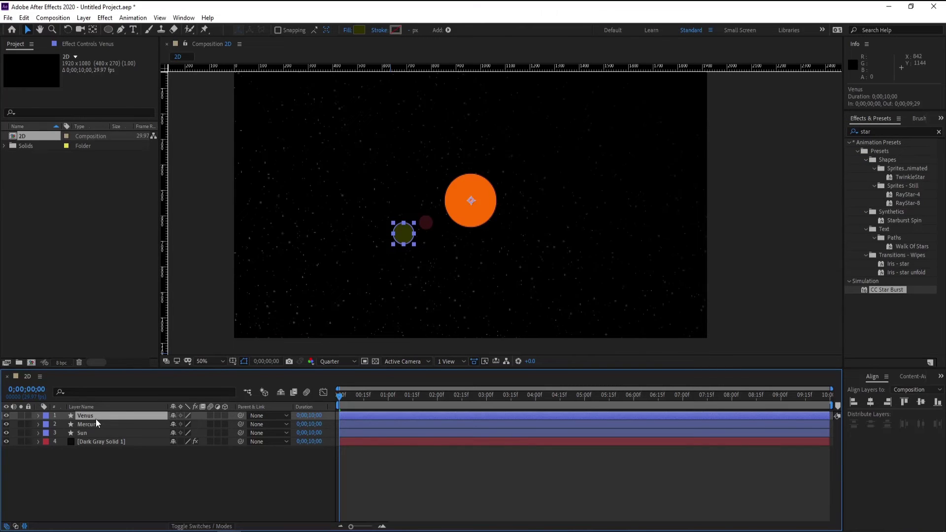
pyautogui.press('r')
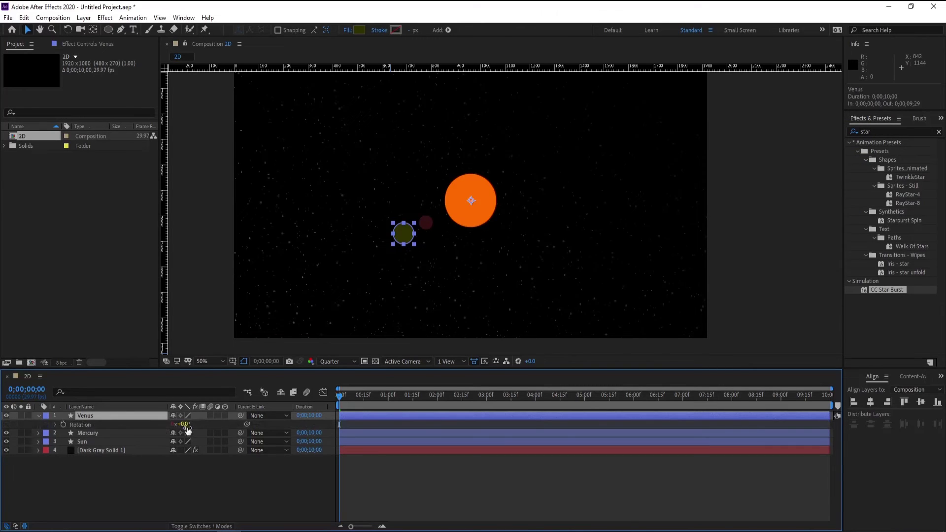
pyautogui.keyDown('alt'); pyautogui.click(63, 423); pyautogui.keyUp('alt')
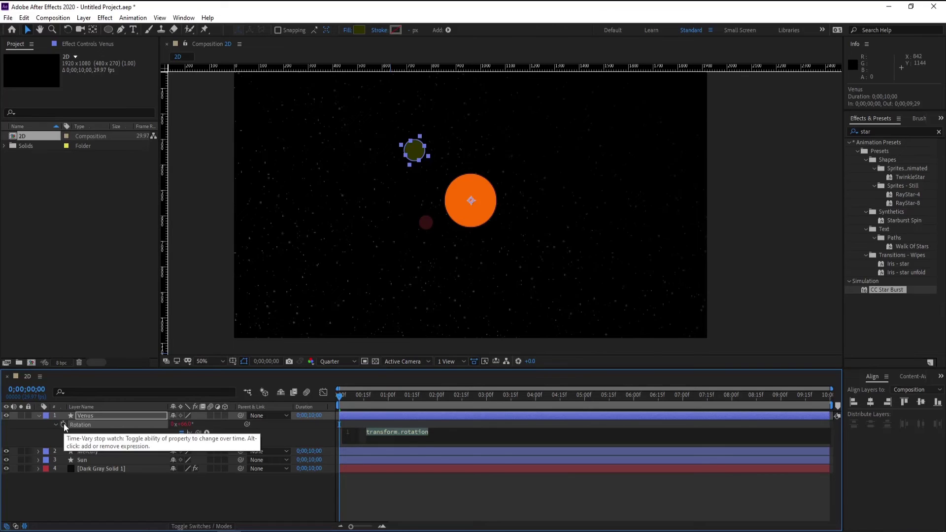
pyautogui.write('time')
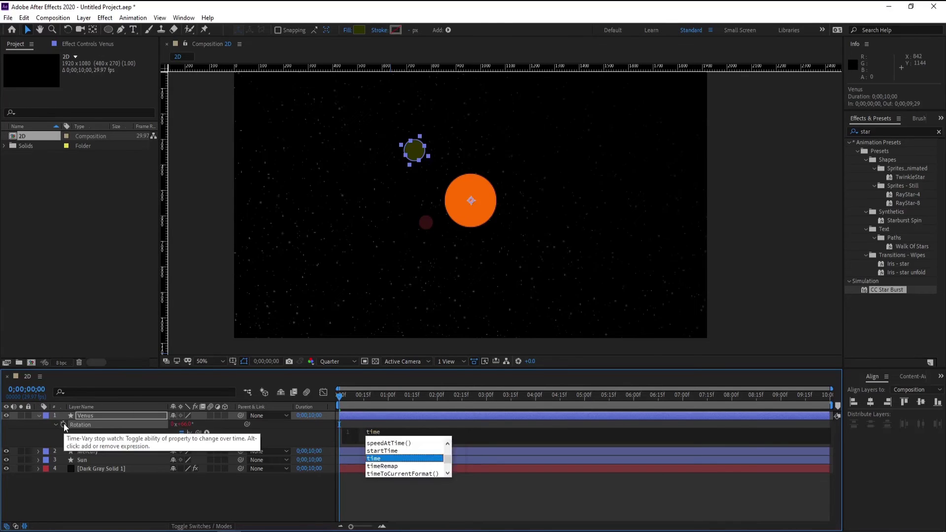
pyautogui.write('*2')
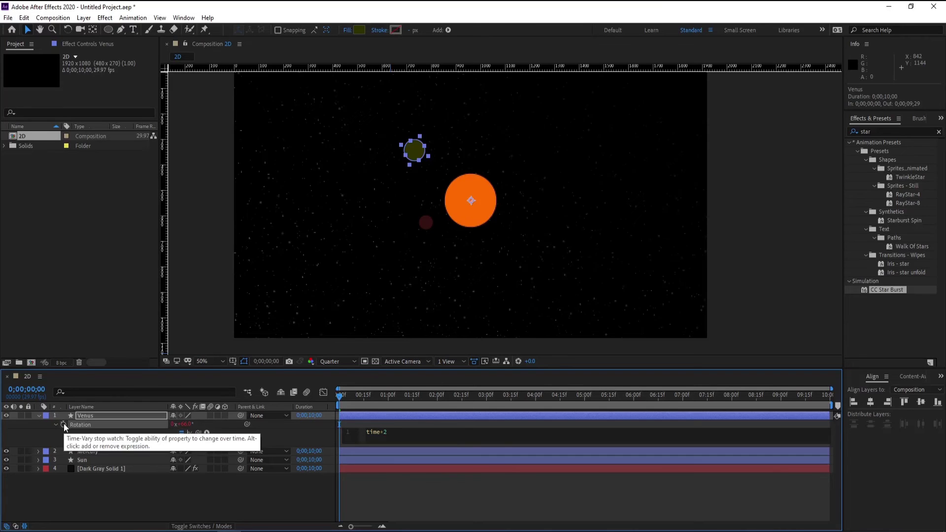
pyautogui.write('50')
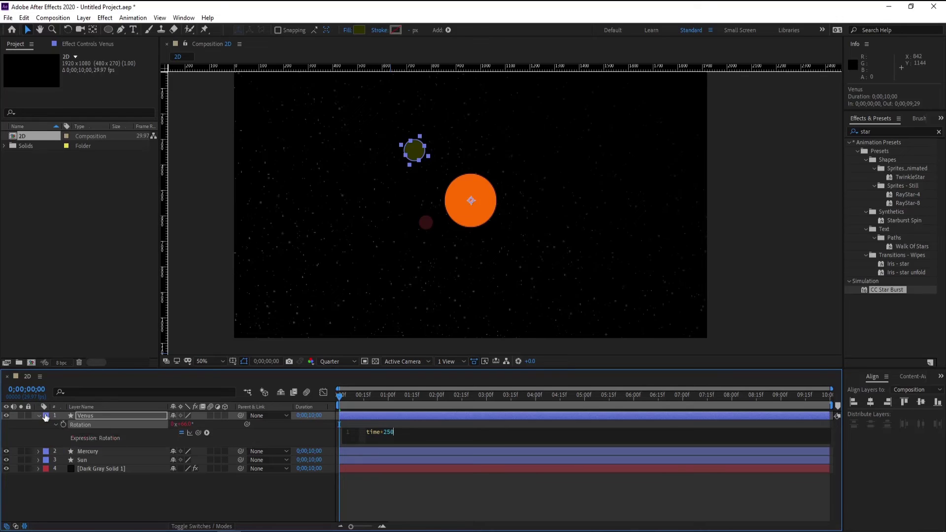
pyautogui.click(88, 416)
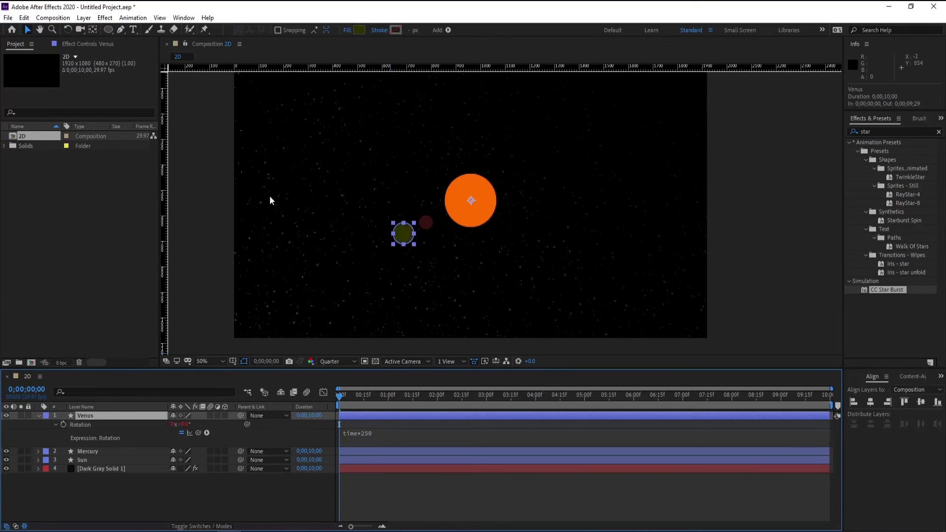
pyautogui.moveTo(341, 399)
pyautogui.mouseDown()
pyautogui.moveTo(436, 405)
pyautogui.moveTo(322, 411)
pyautogui.mouseUp()
# Step: Duplicate Venus, rename the copy Earth, and set its Scale to 15%
pyautogui.click(39, 416)
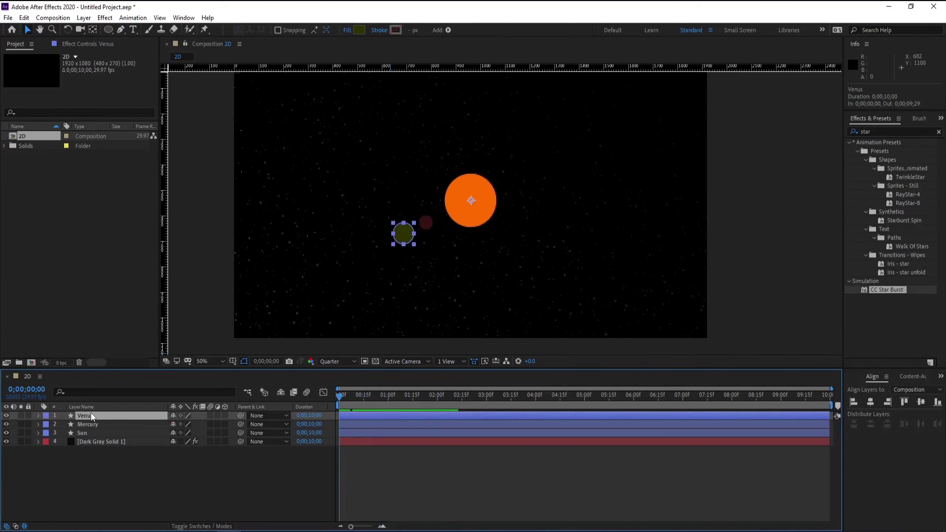
pyautogui.hotkey('ctrl', 'd')
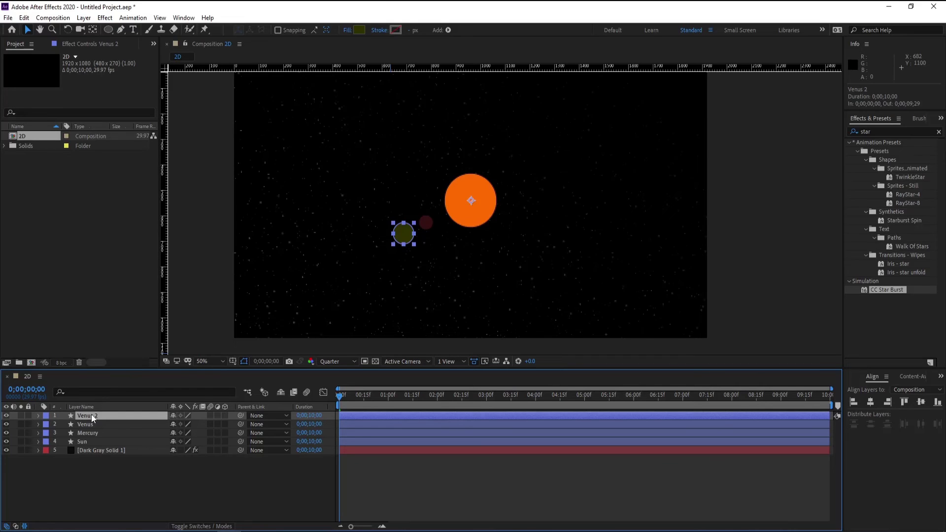
pyautogui.rightClick(91, 415)
pyautogui.click(112, 408)
pyautogui.write('E')
pyautogui.write('arth')
pyautogui.press('Return')
pyautogui.press('s')
pyautogui.click(195, 425)
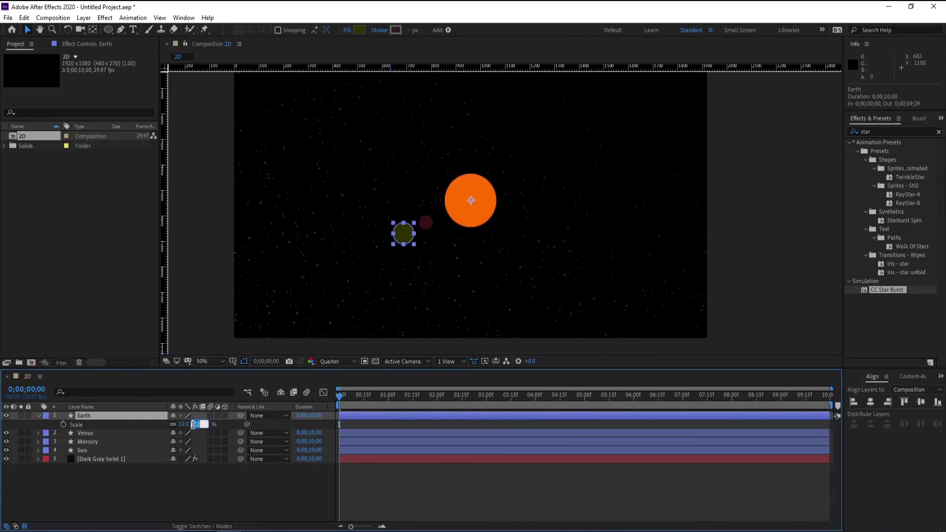
pyautogui.write('15')
pyautogui.press('Return')
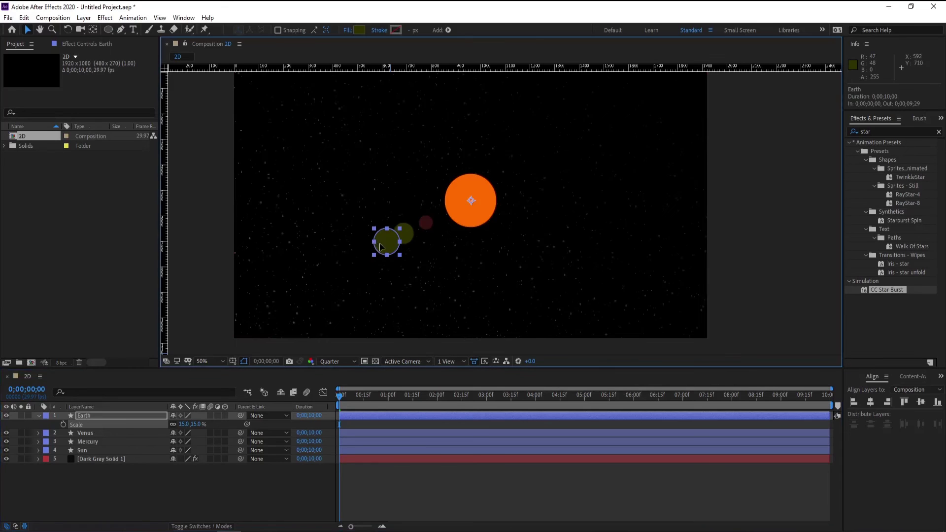
# Step: Move Earth out beyond Venus and set its anchor point at the sun's centre
pyautogui.moveTo(380, 243); pyautogui.dragTo(368, 257)
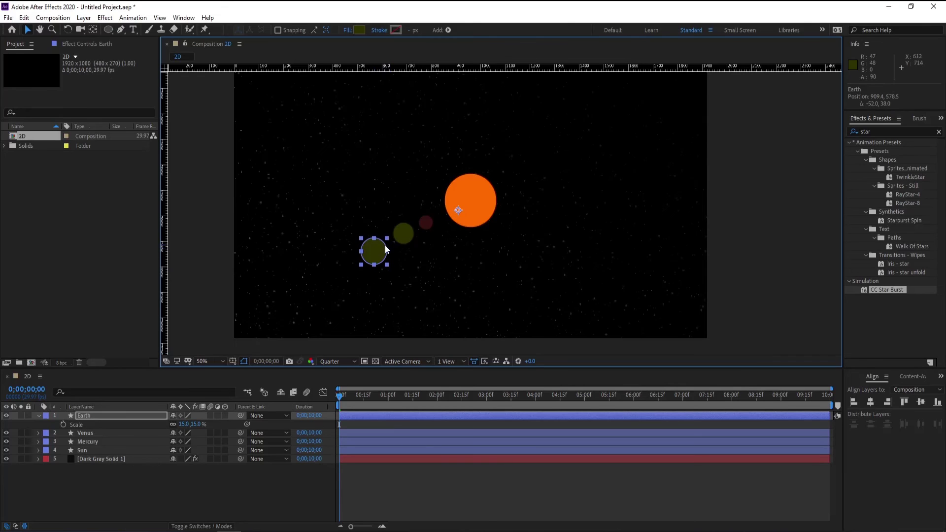
pyautogui.moveTo(465, 216); pyautogui.dragTo(470, 200)
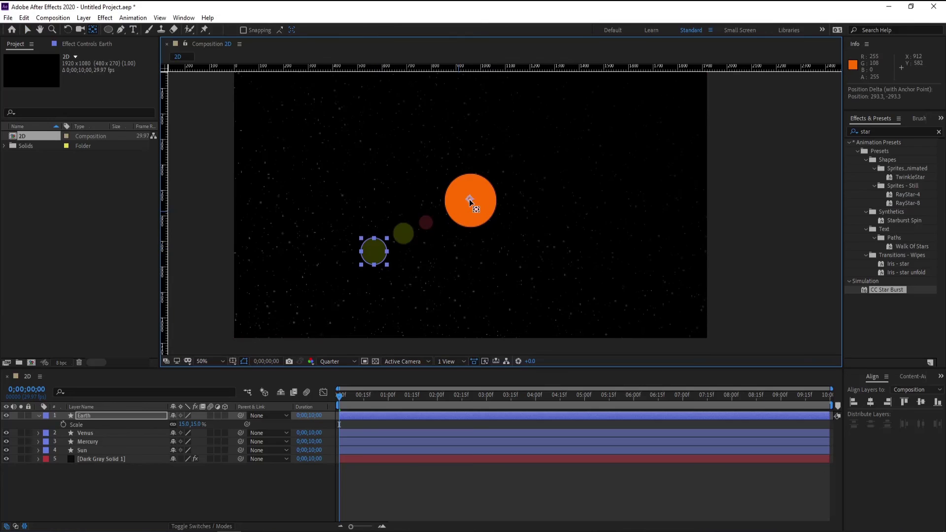
pyautogui.click(394, 433)
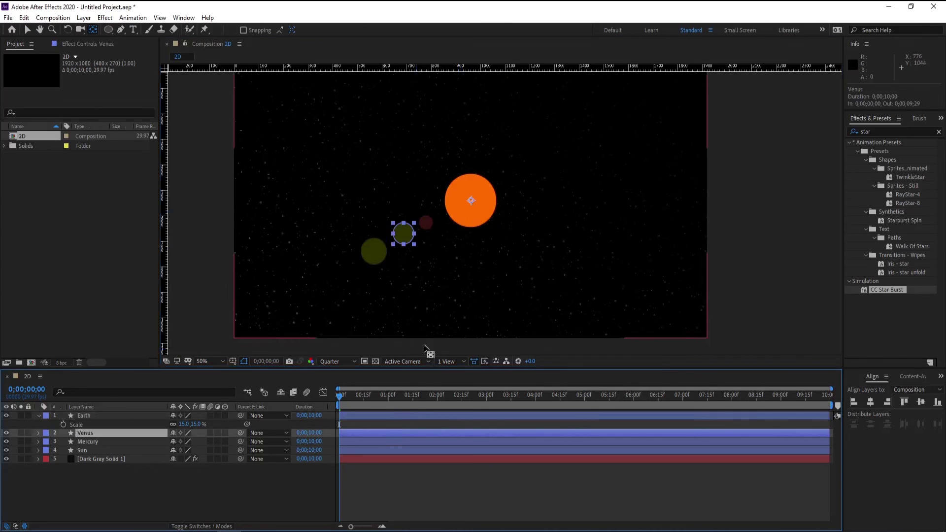
pyautogui.click(410, 415)
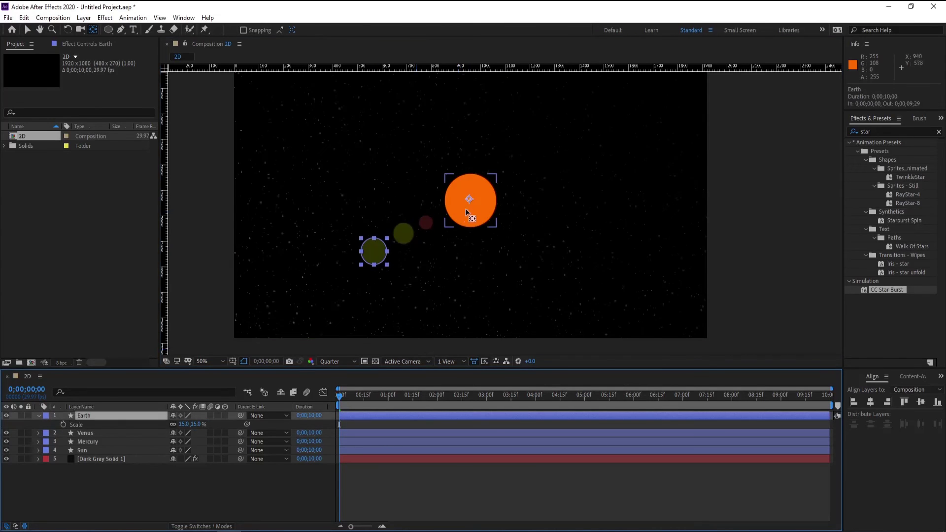
pyautogui.moveTo(469, 198); pyautogui.dragTo(469, 199)
pyautogui.click(427, 416)
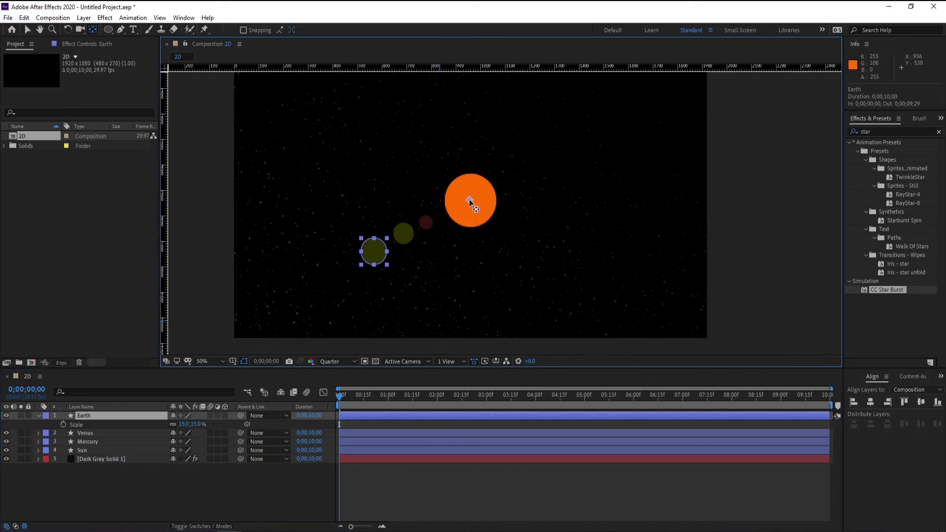
pyautogui.click(397, 431)
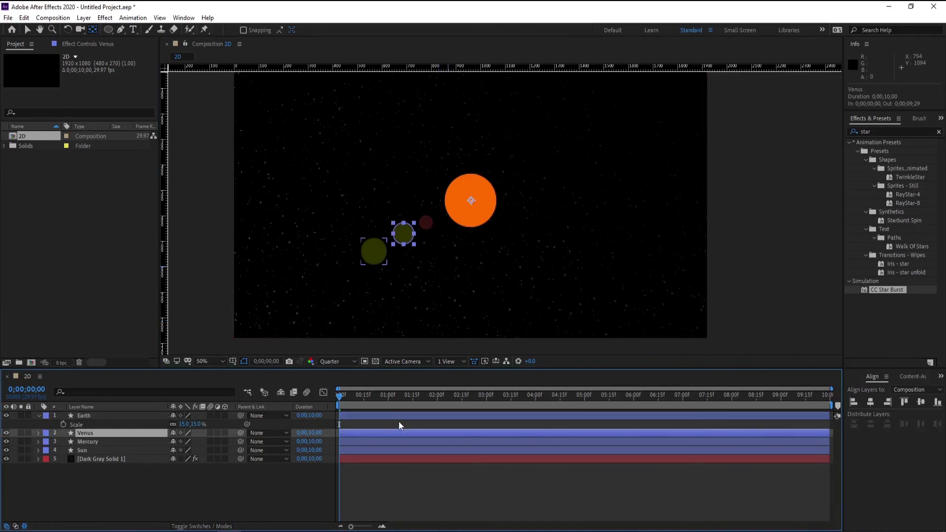
pyautogui.click(399, 416)
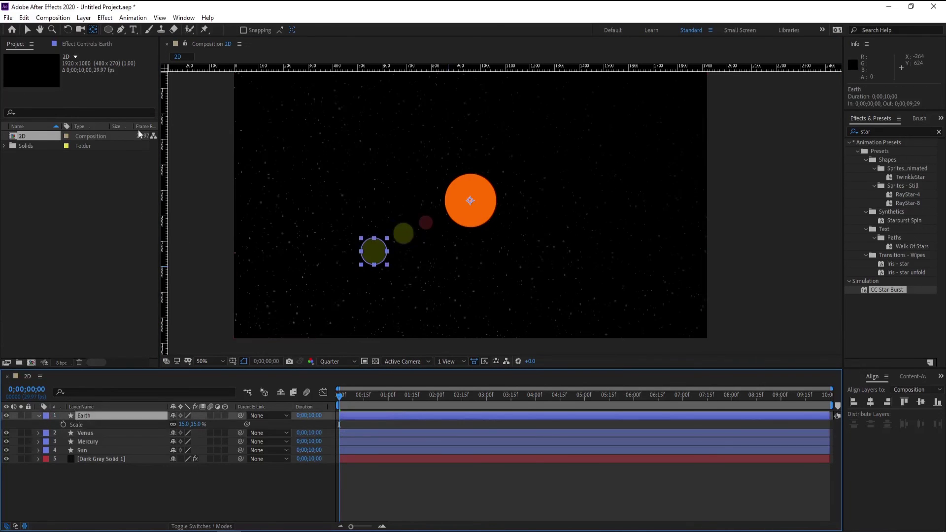
pyautogui.click(30, 30)
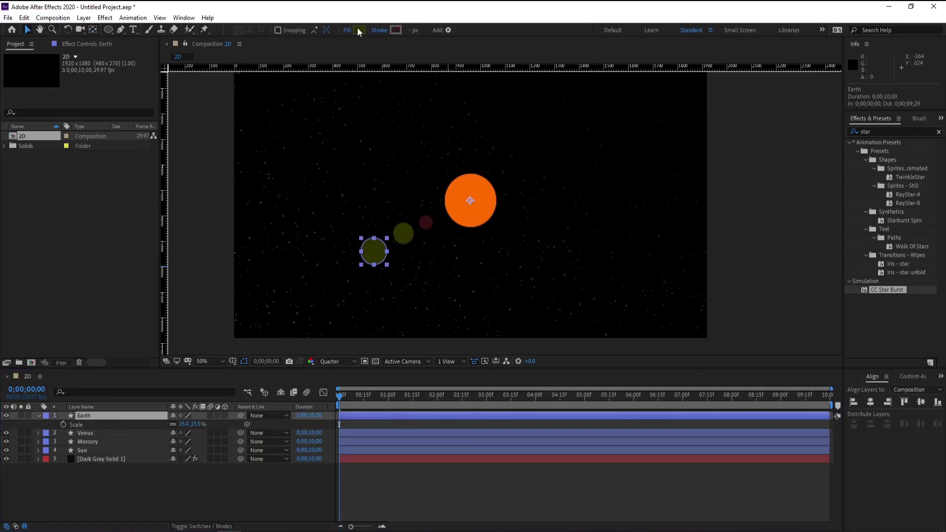
# Step: Give Earth a bright blue fill and collapse its layer properties
pyautogui.click(360, 31)
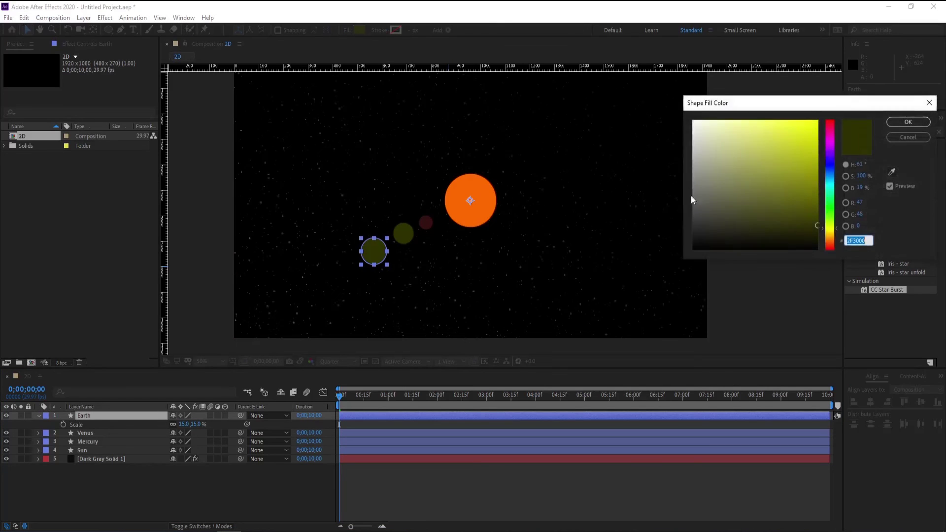
pyautogui.click(830, 180)
pyautogui.click(817, 122)
pyautogui.click(831, 175)
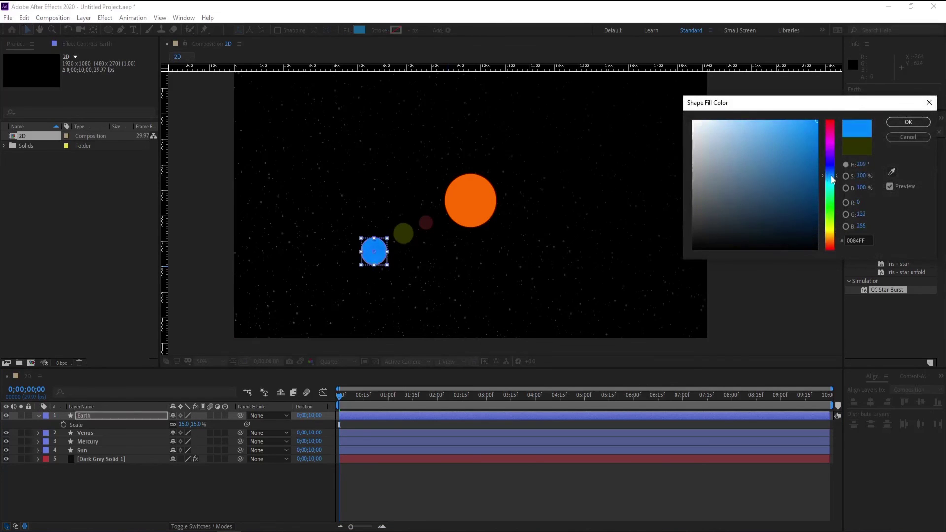
pyautogui.moveTo(831, 175); pyautogui.dragTo(832, 177)
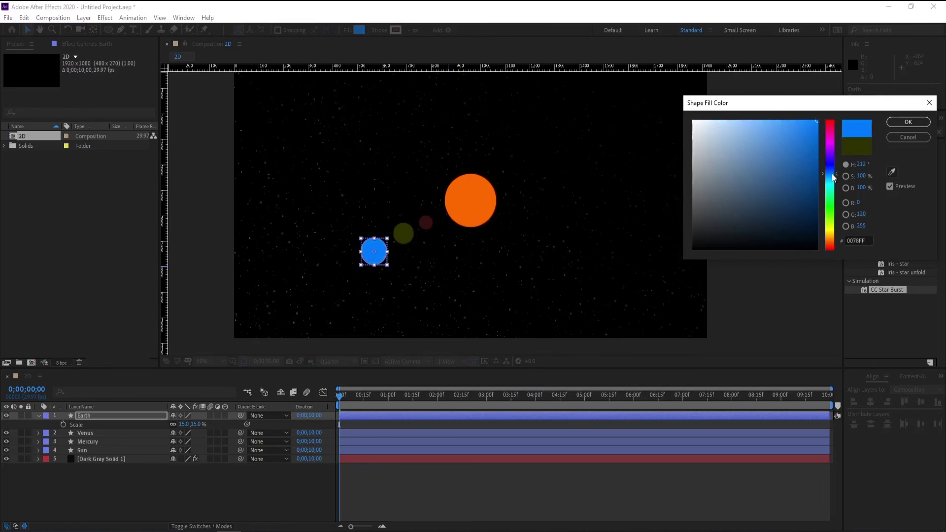
pyautogui.click(908, 122)
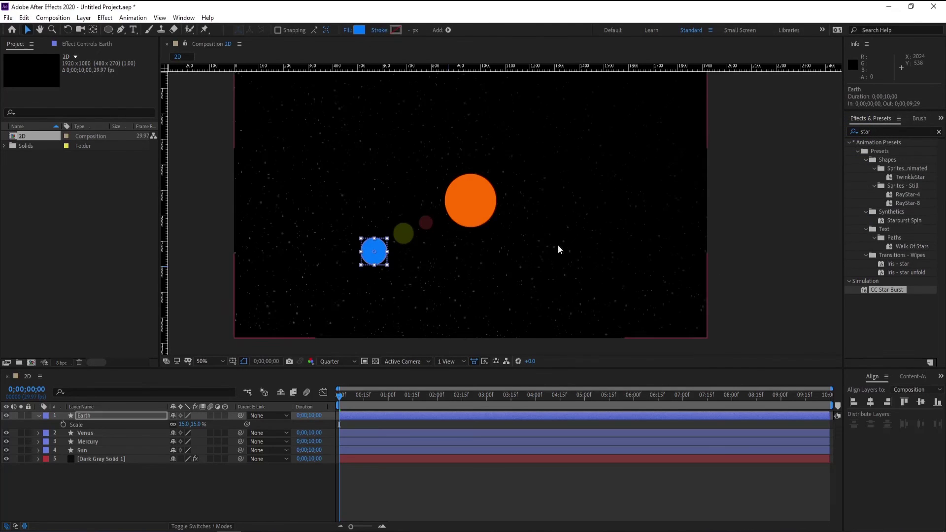
pyautogui.click(38, 415)
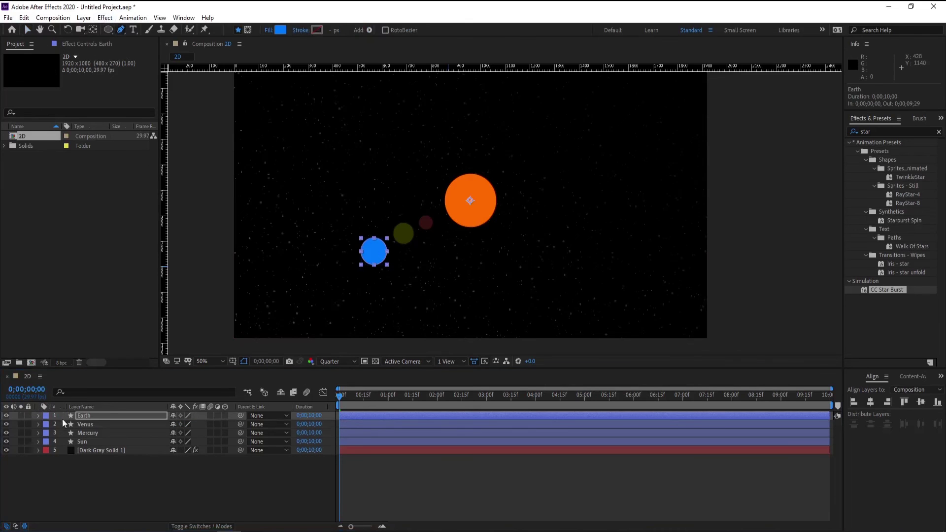
# Step: View the composition at 100% and place the first land-outline point on Earth's blue circle
pyautogui.click(202, 362)
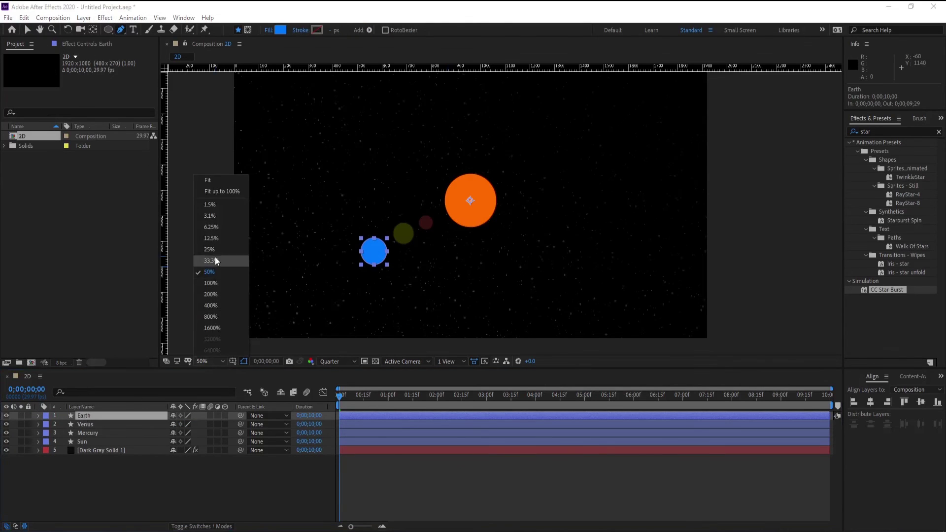
pyautogui.click(211, 283)
pyautogui.moveTo(244, 289); pyautogui.dragTo(364, 242)
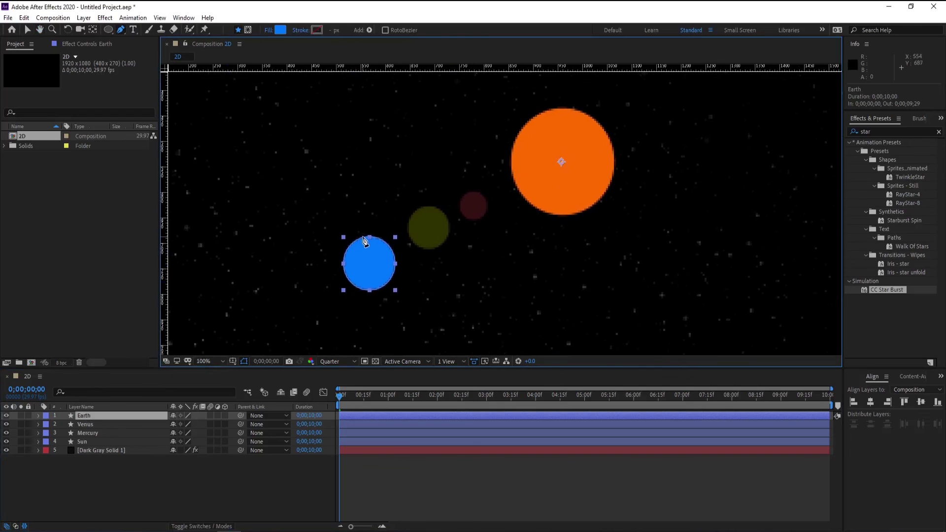
pyautogui.click(365, 241)
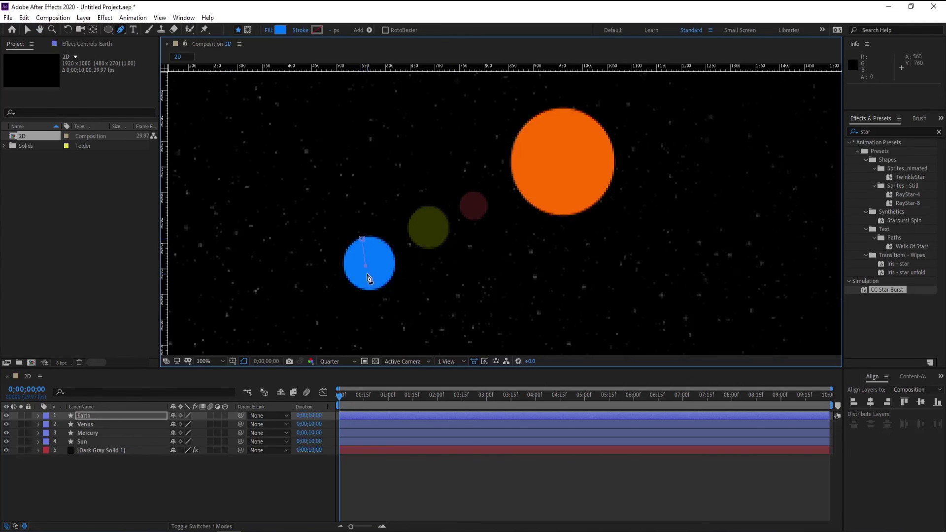